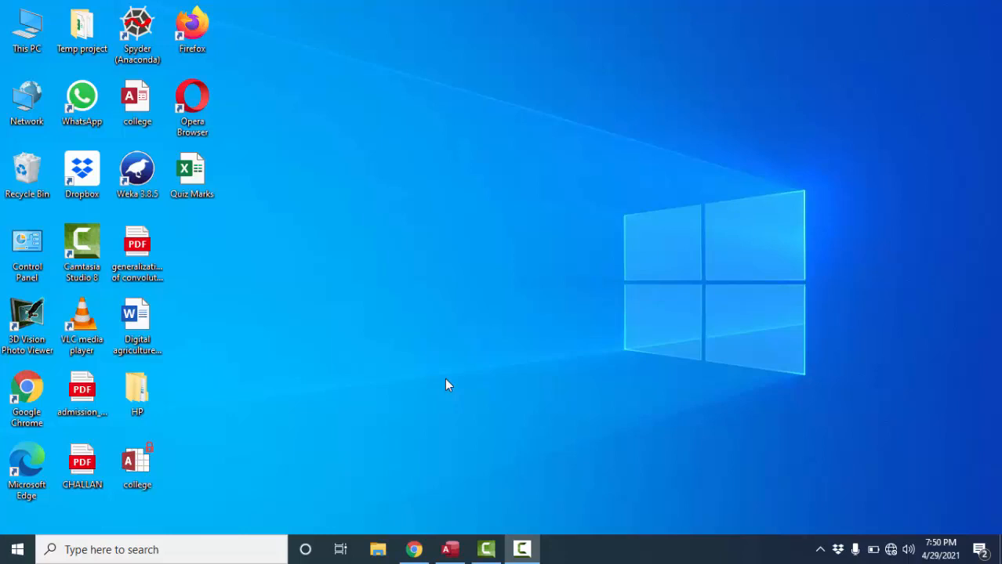
# Step: Launch Access and open the recent college database from the desktop
pyautogui.press('super+s')
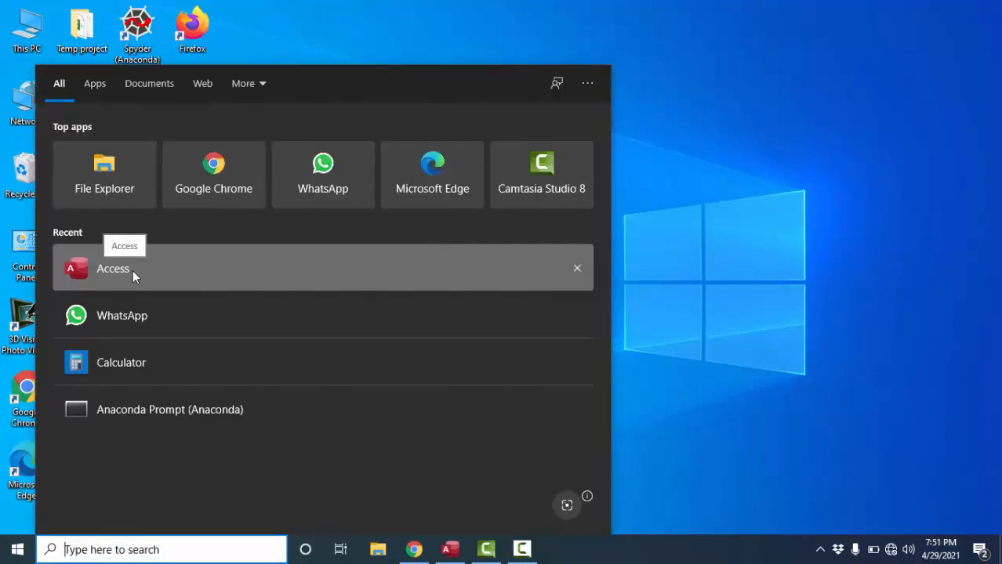
pyautogui.click(132, 269)
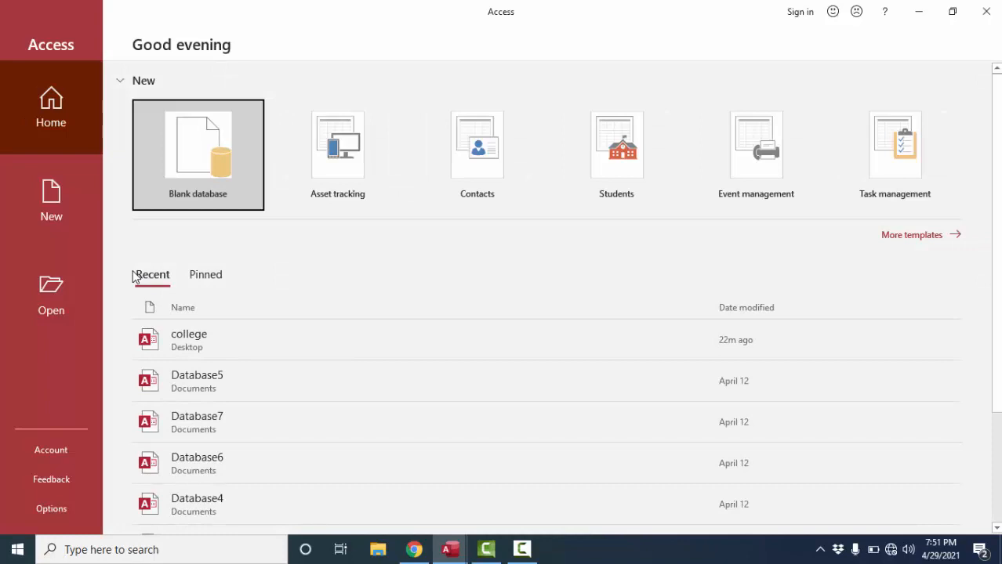
pyautogui.click(181, 343)
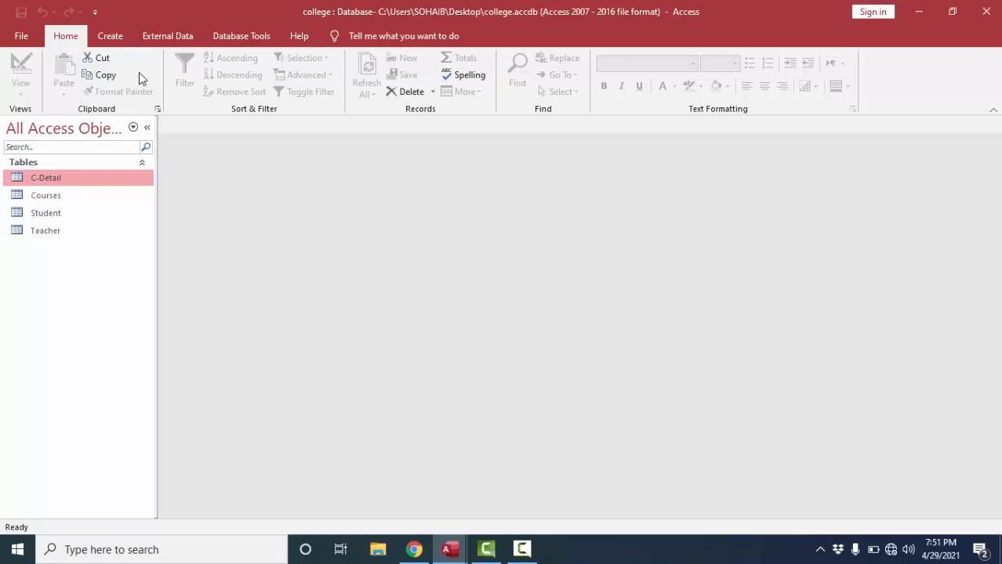
# Step: Start a new query with the Simple Query Wizard and choose the Student table as its source
pyautogui.click(115, 40)
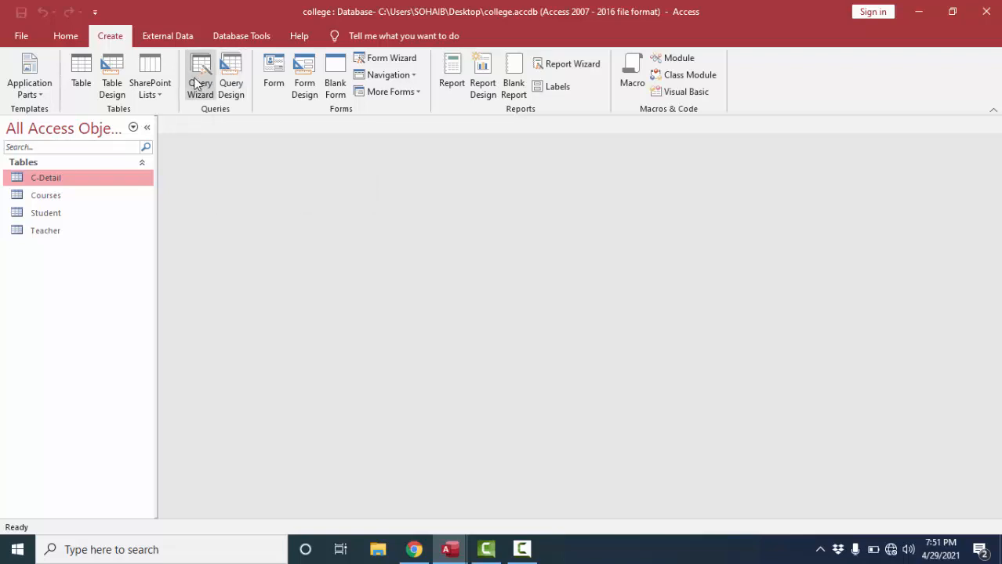
pyautogui.click(197, 85)
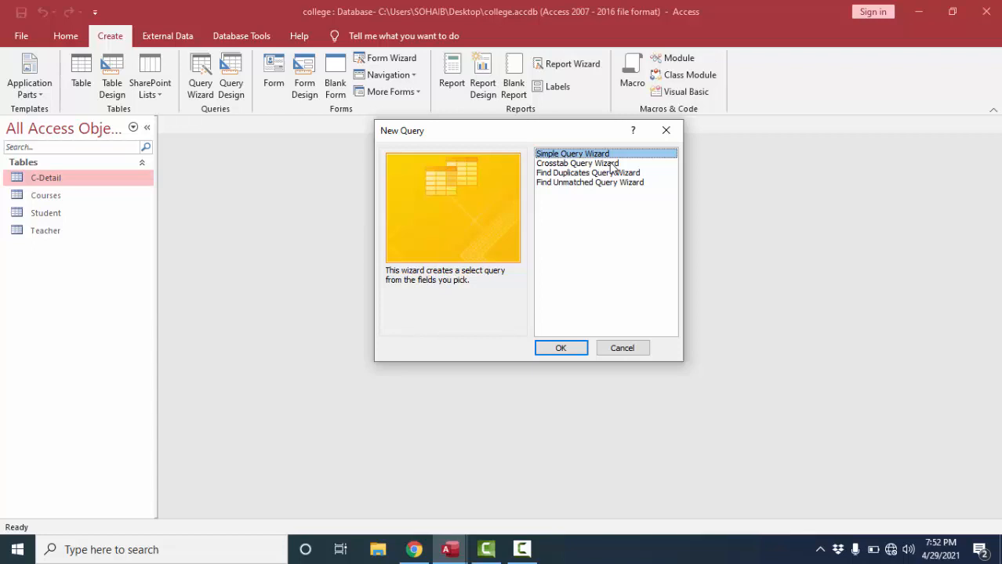
pyautogui.click(561, 348)
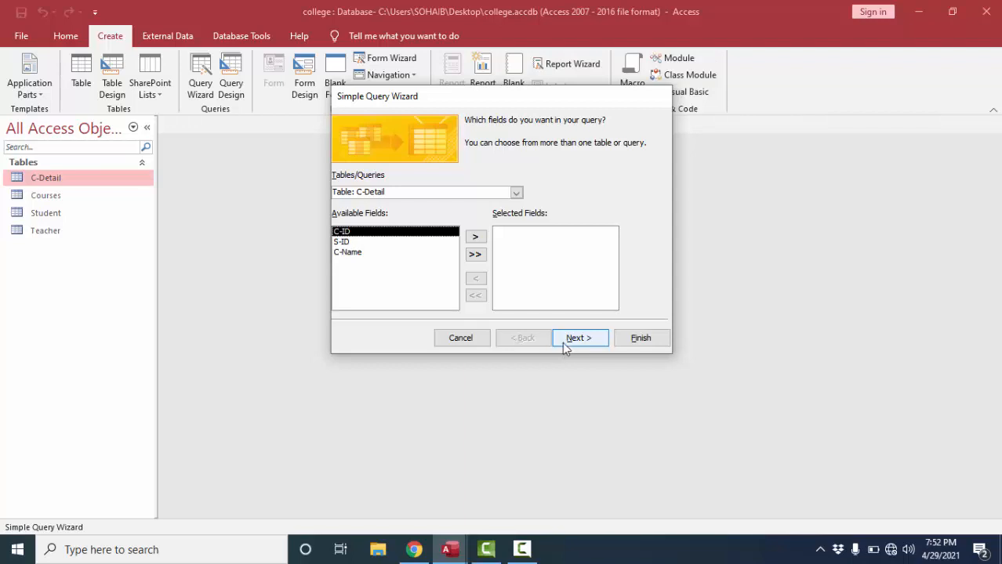
pyautogui.click(517, 193)
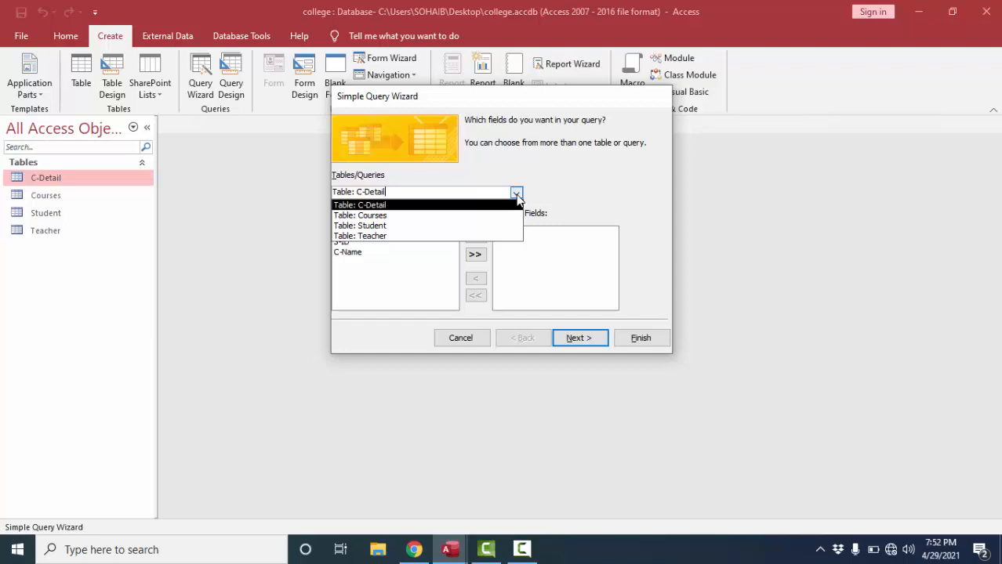
pyautogui.click(384, 227)
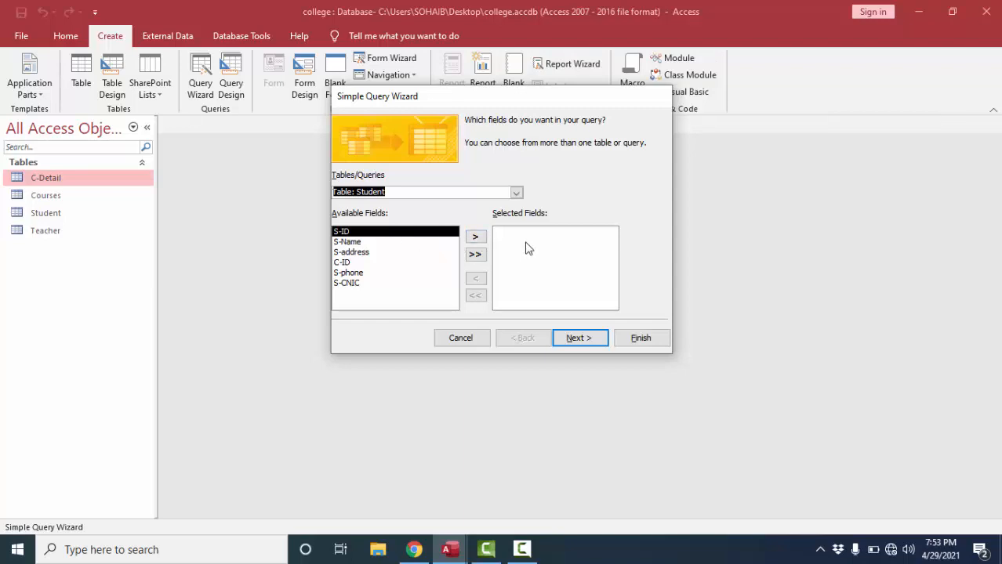
pyautogui.click(476, 237)
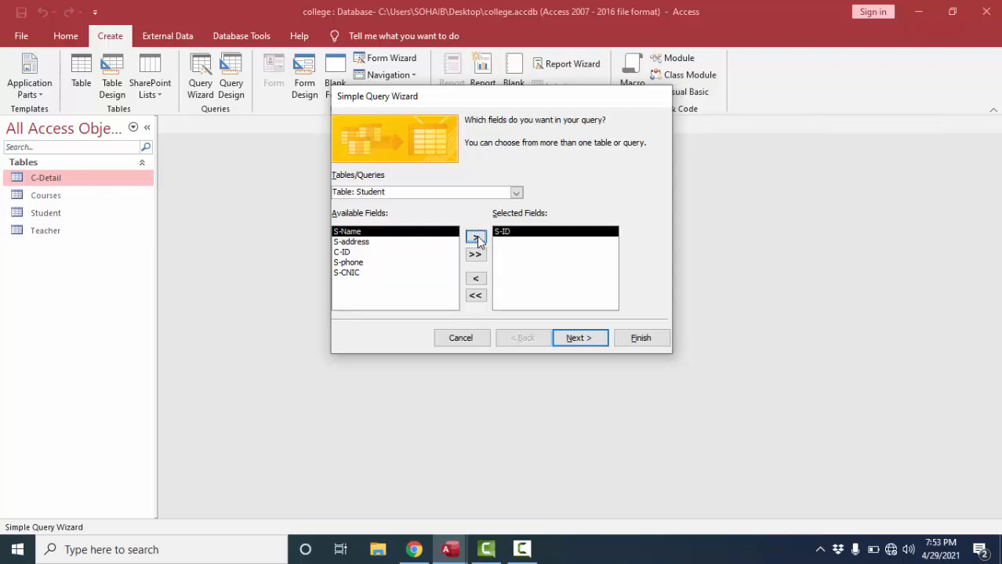
pyautogui.click(476, 237)
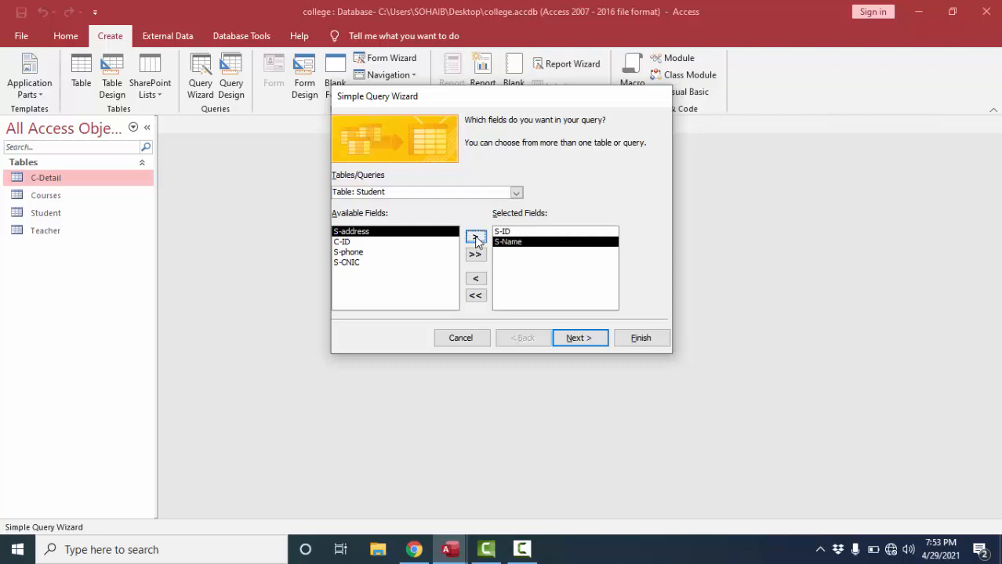
pyautogui.click(475, 237)
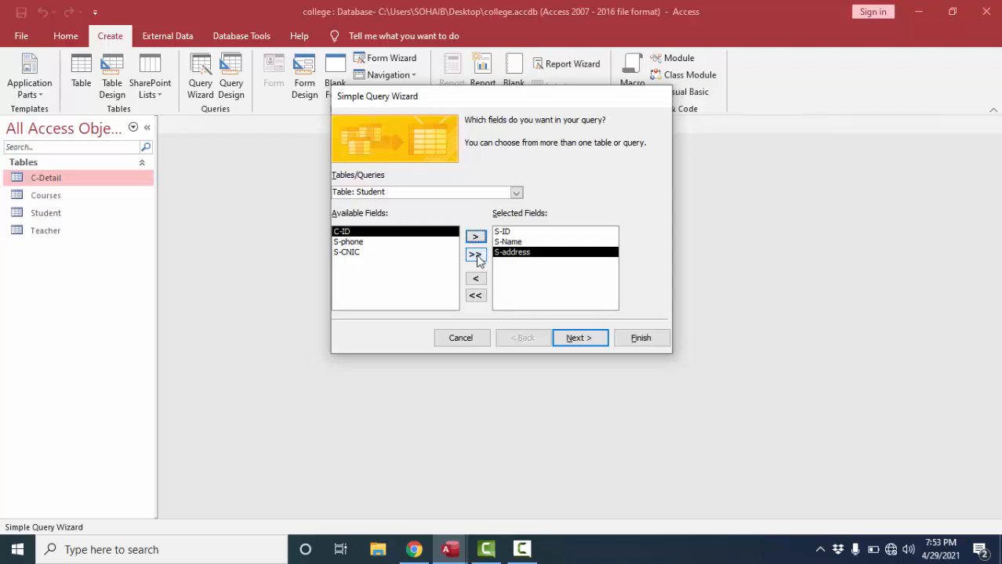
pyautogui.click(476, 255)
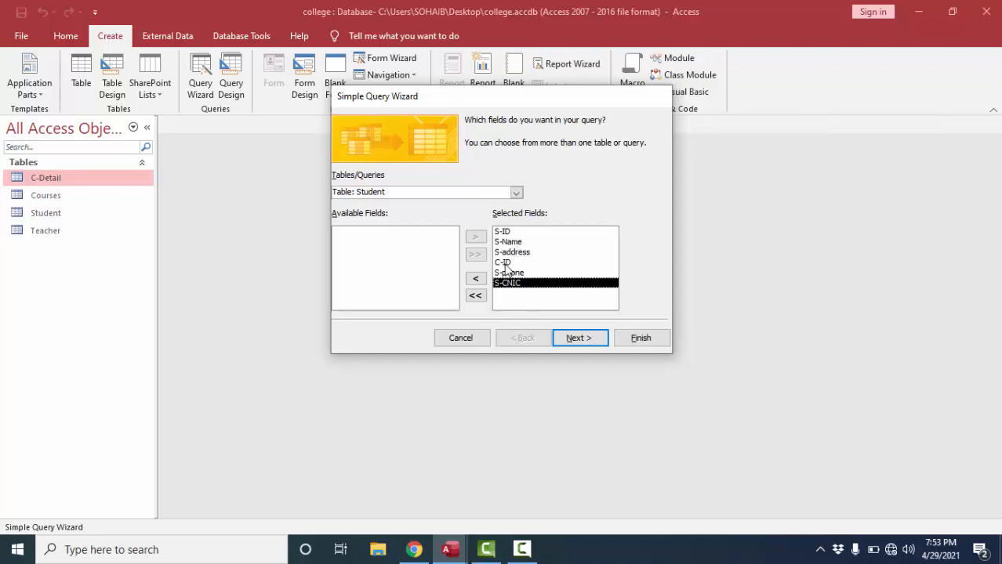
pyautogui.click(505, 264)
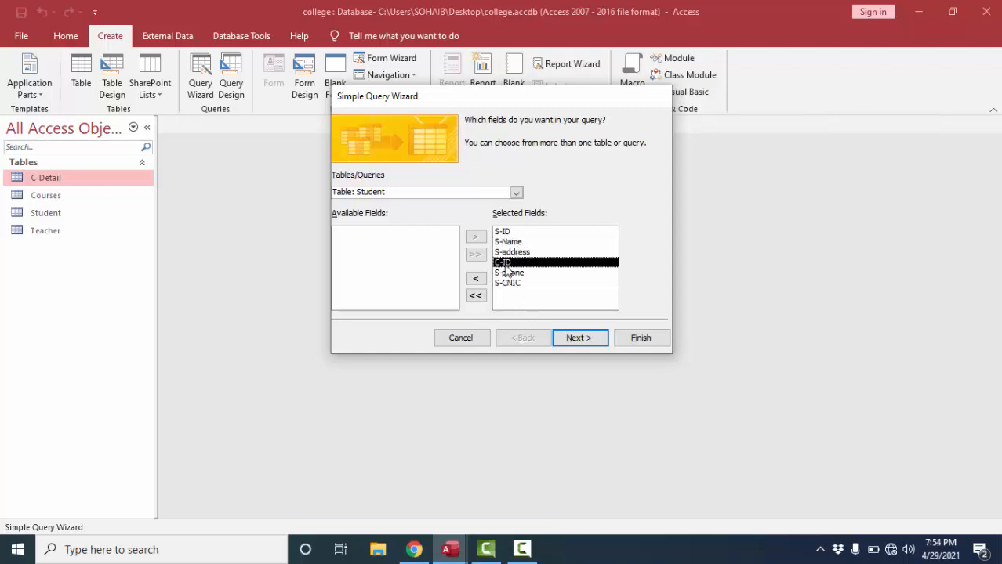
pyautogui.click(476, 280)
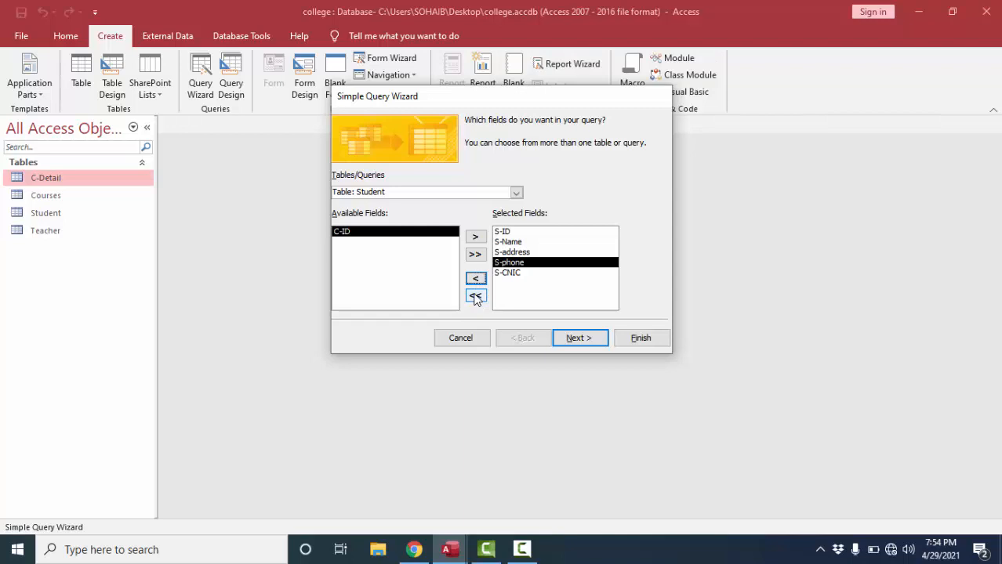
pyautogui.click(476, 297)
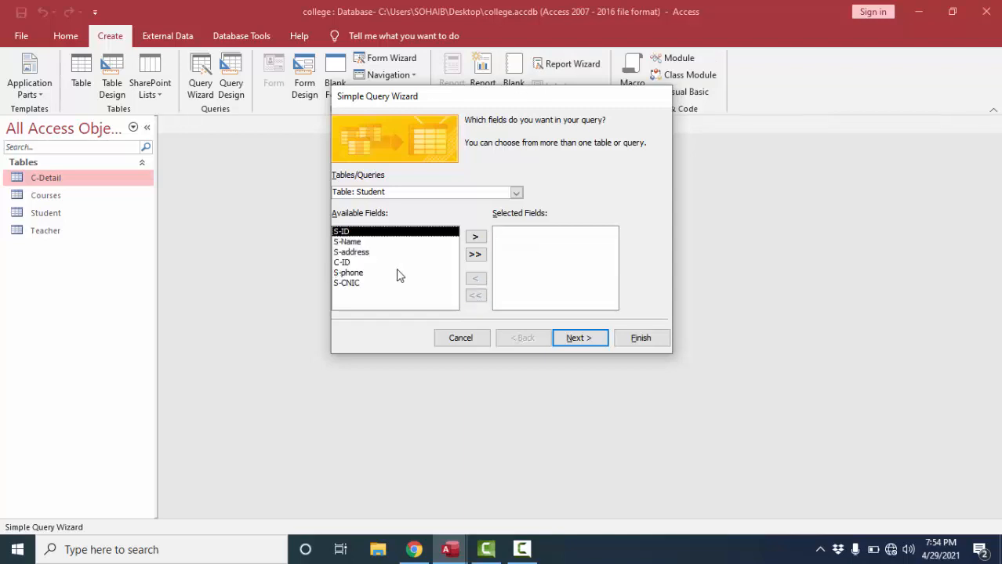
# Step: Add all Student fields to the query and finish it as Student Query, opening it to view the information
pyautogui.click(474, 256)
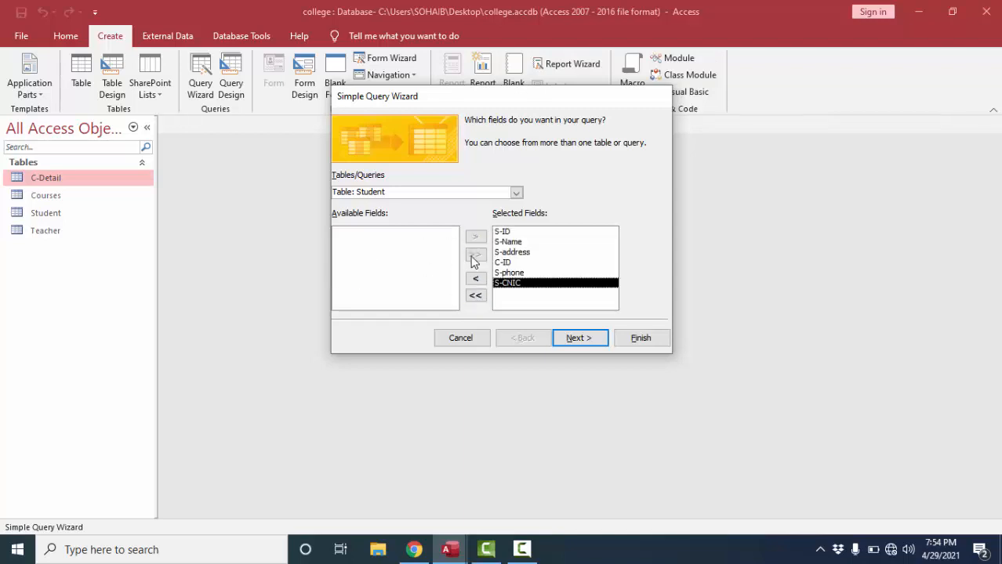
pyautogui.click(570, 340)
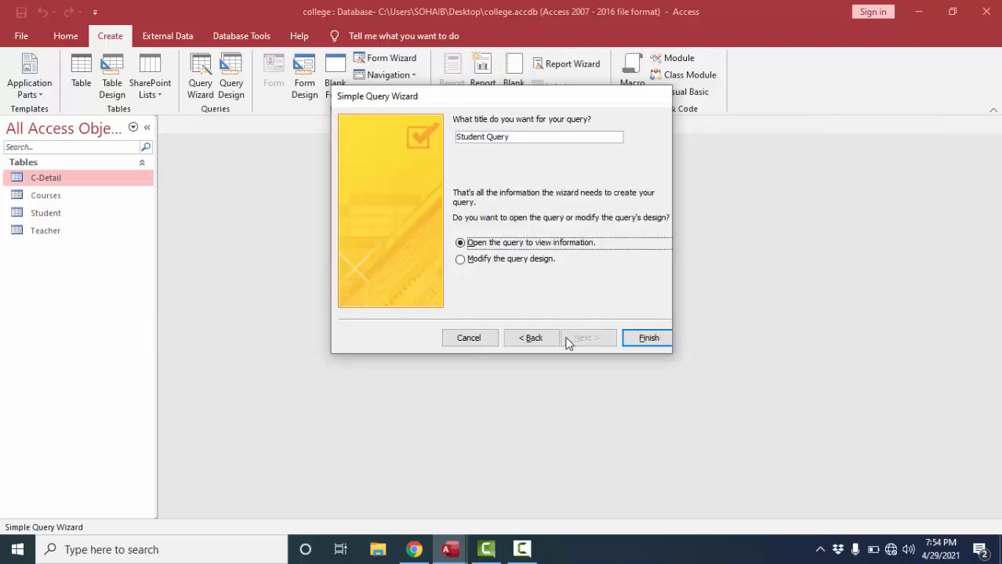
pyautogui.click(514, 139)
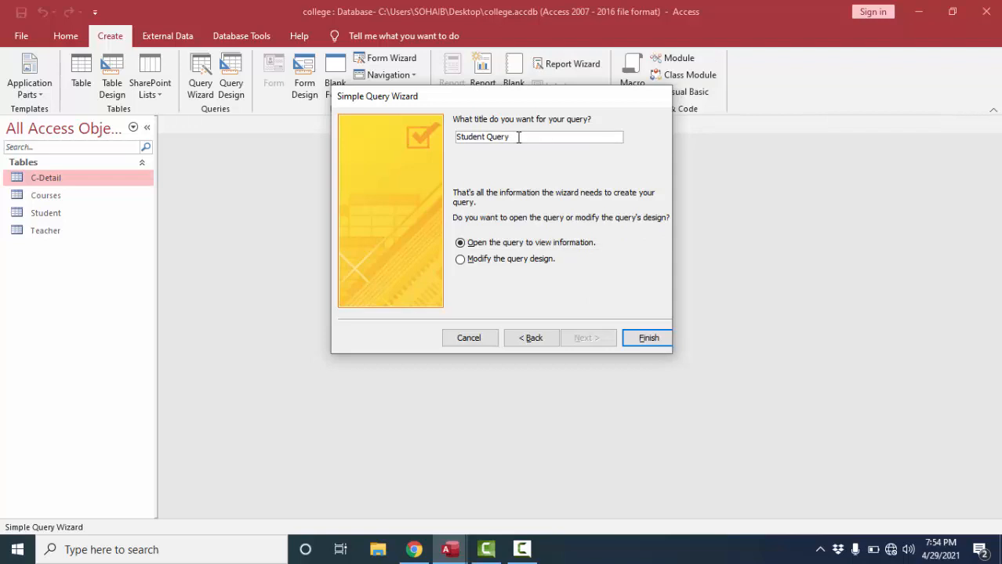
pyautogui.click(635, 338)
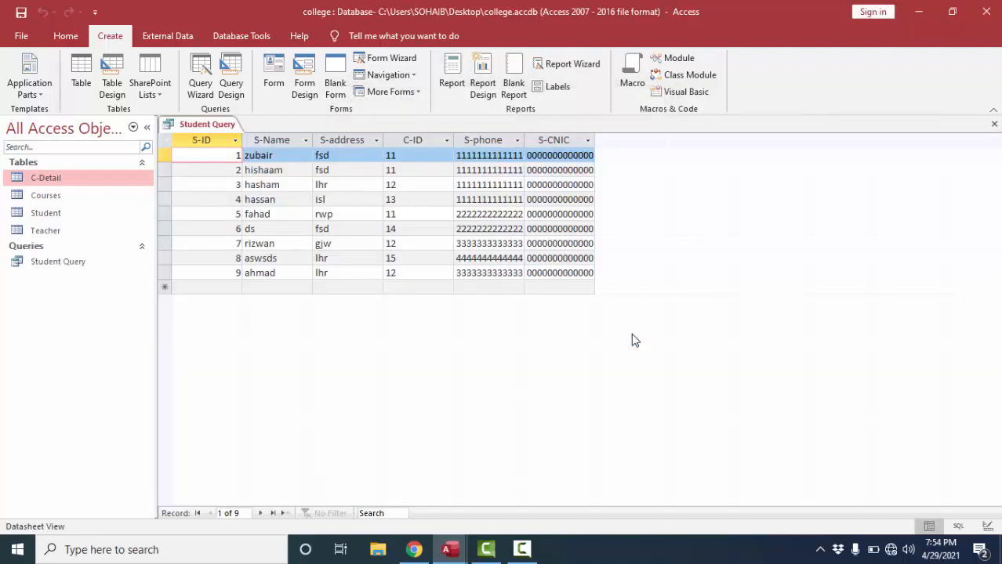
# Step: Hide the S-phone, S-address and S-ID fields in the design of Student Query, close it with the changes saved, and reopen its results
pyautogui.click(66, 265)
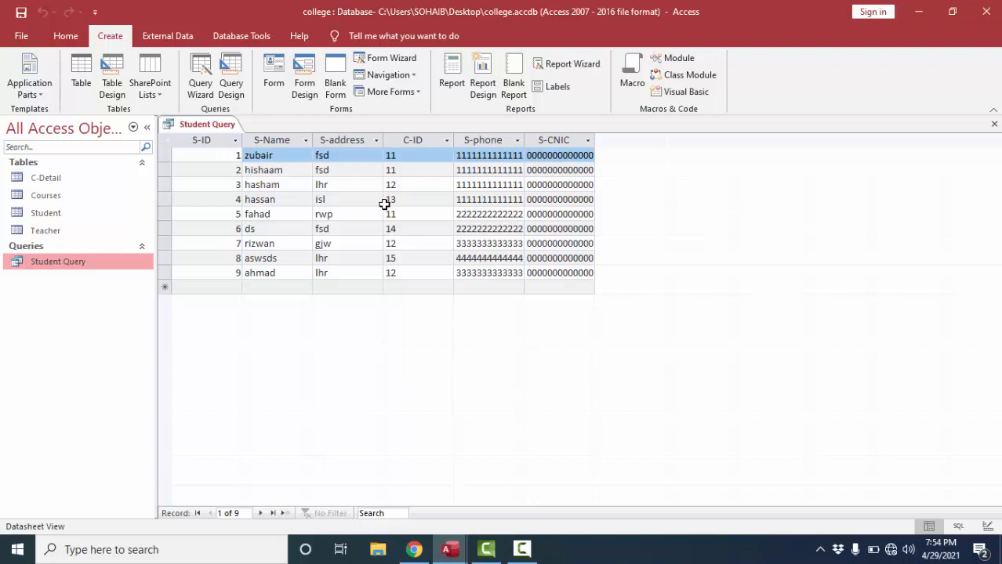
pyautogui.rightClick(73, 271)
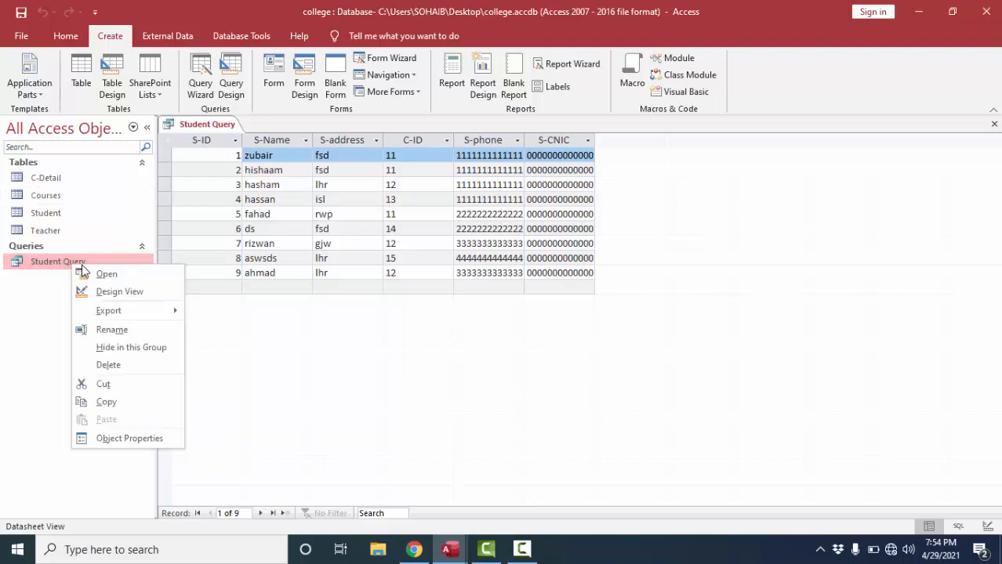
pyautogui.click(116, 295)
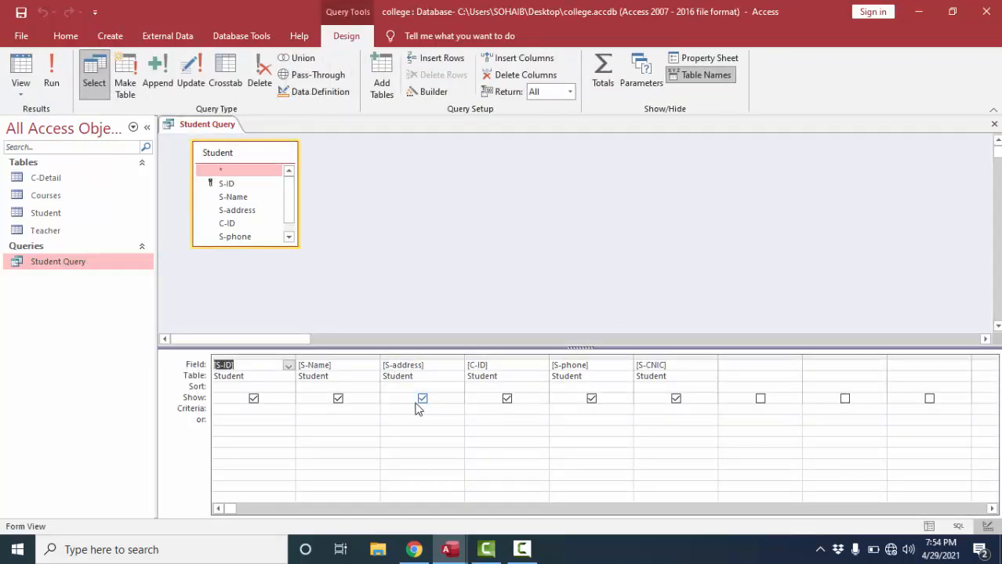
pyautogui.click(591, 399)
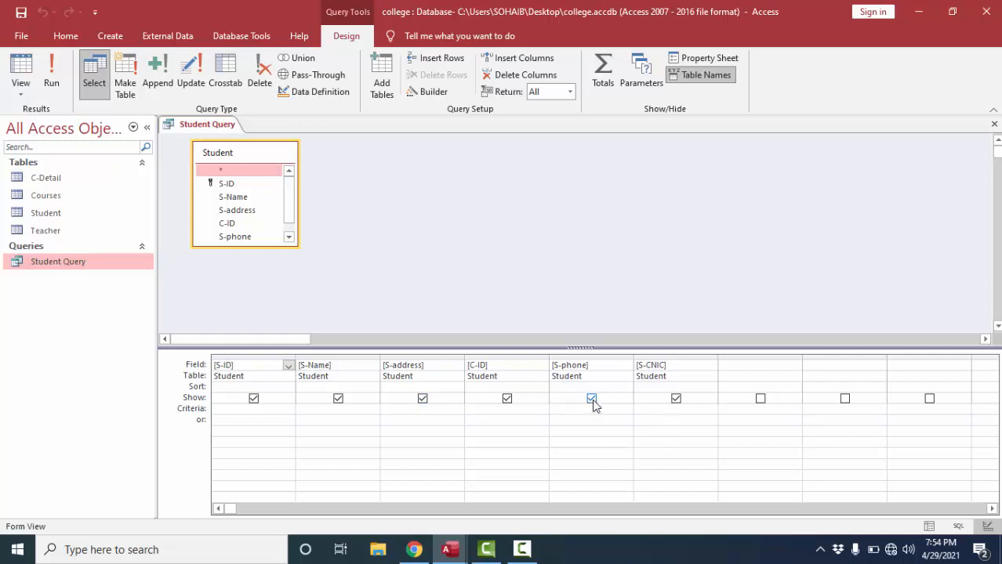
pyautogui.click(423, 399)
pyautogui.click(253, 399)
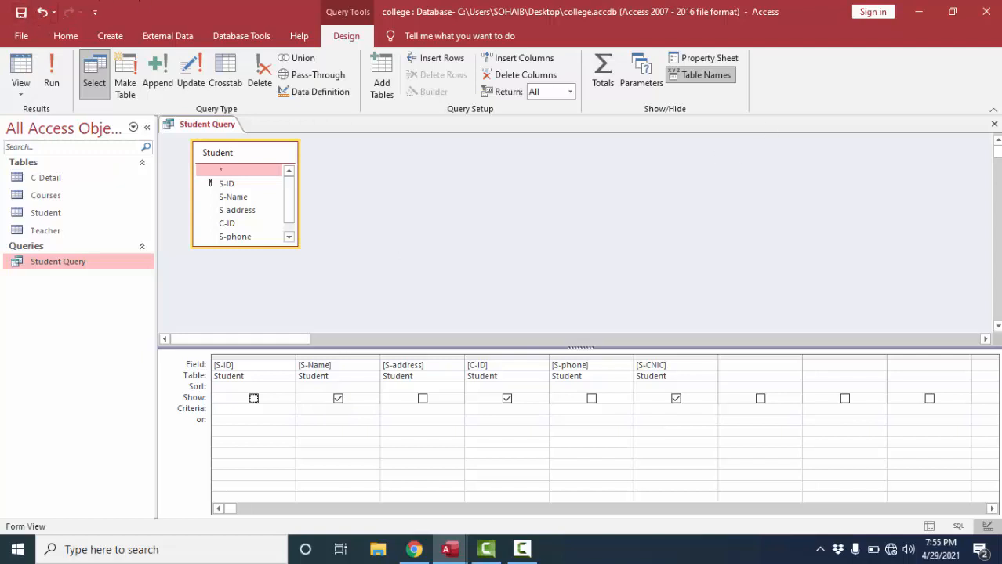
pyautogui.click(994, 124)
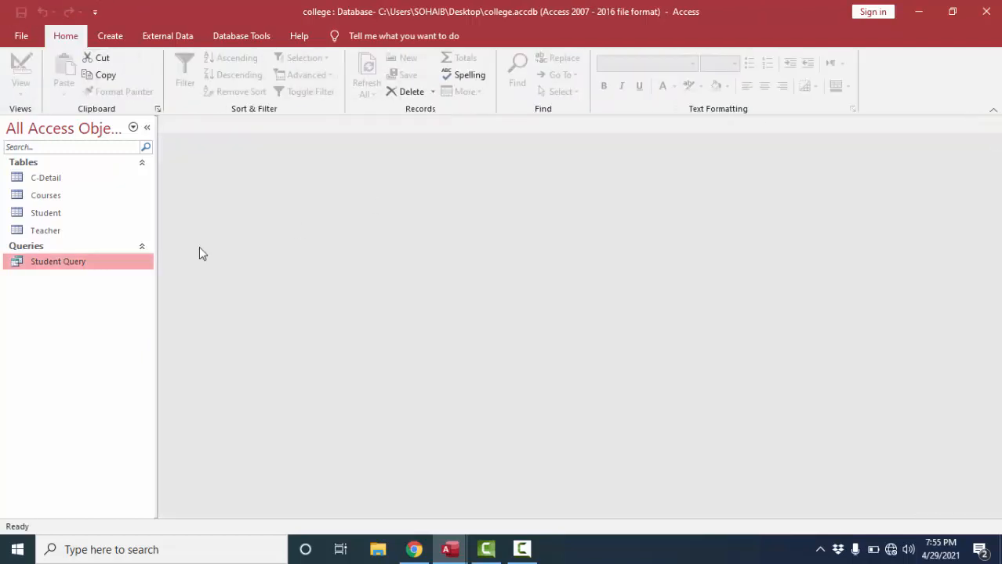
pyautogui.doubleClick(77, 262)
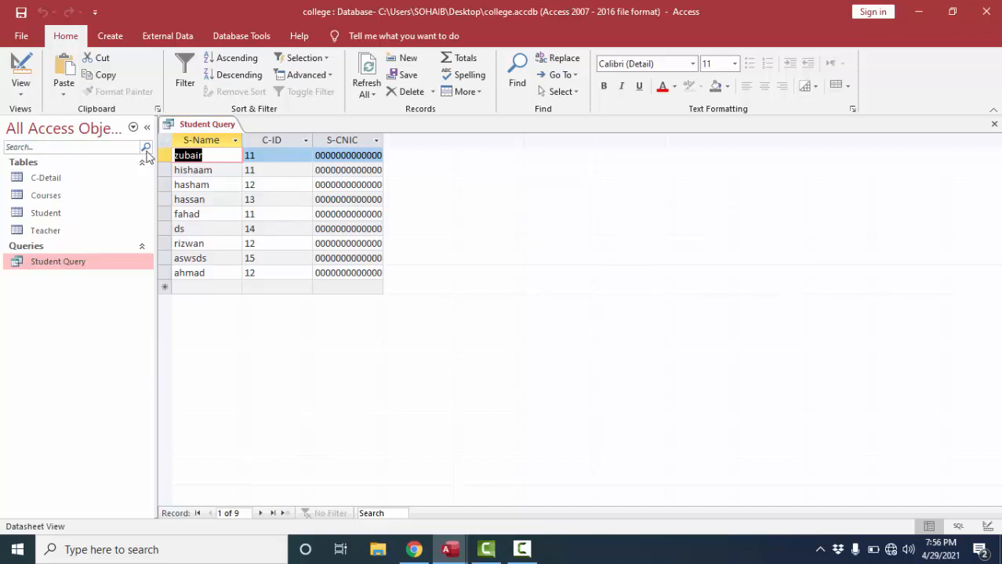
pyautogui.click(34, 220)
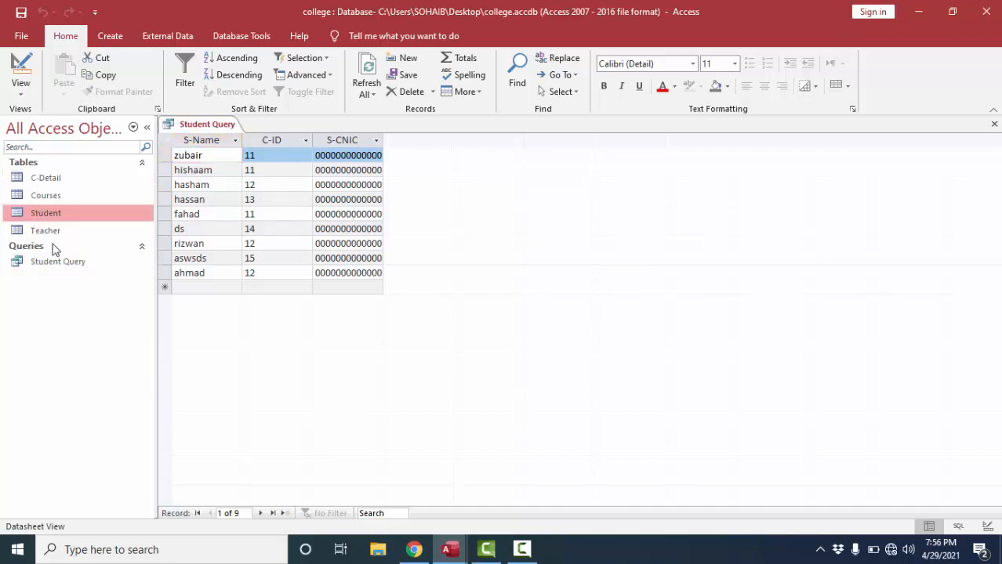
pyautogui.click(53, 269)
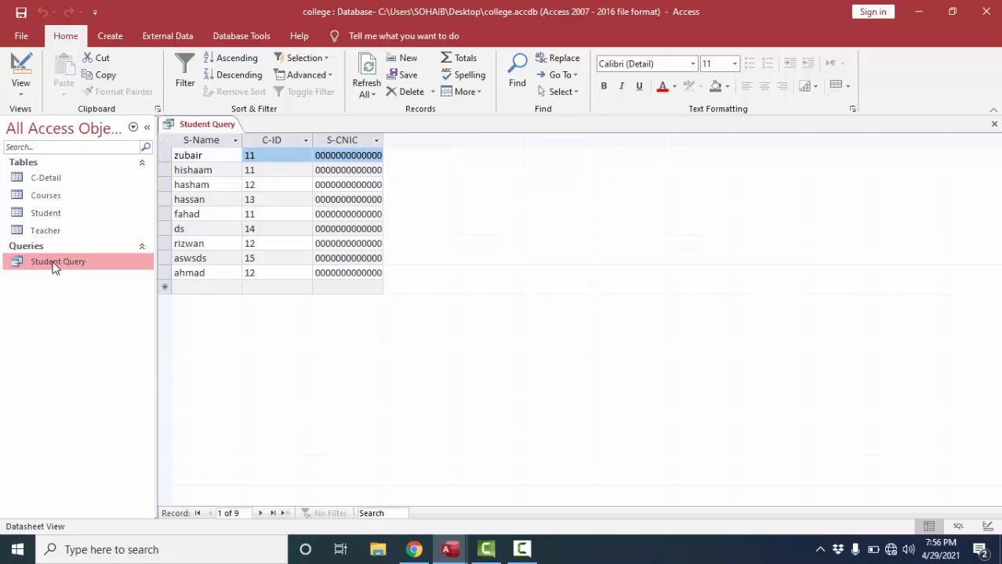
pyautogui.click(52, 221)
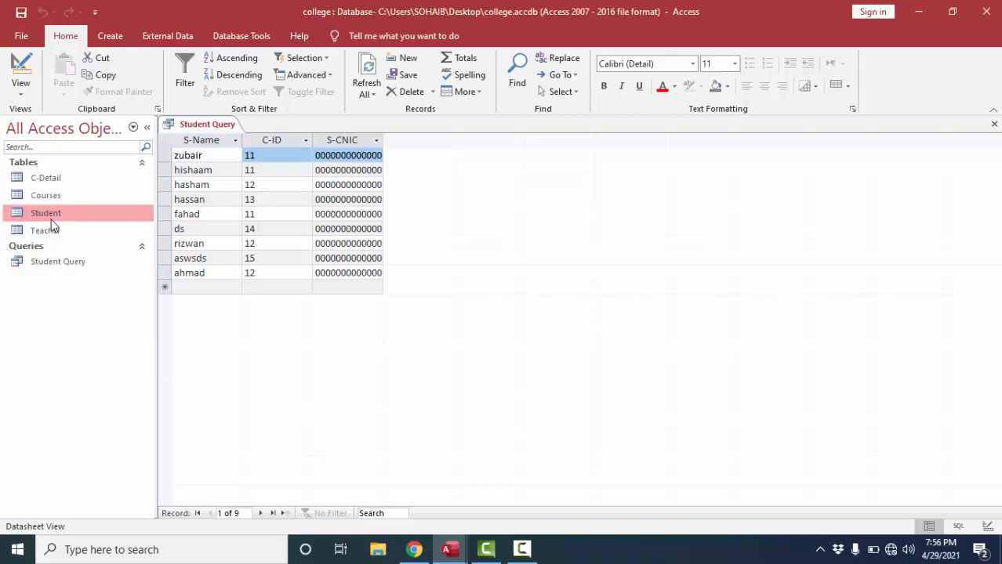
pyautogui.click(66, 268)
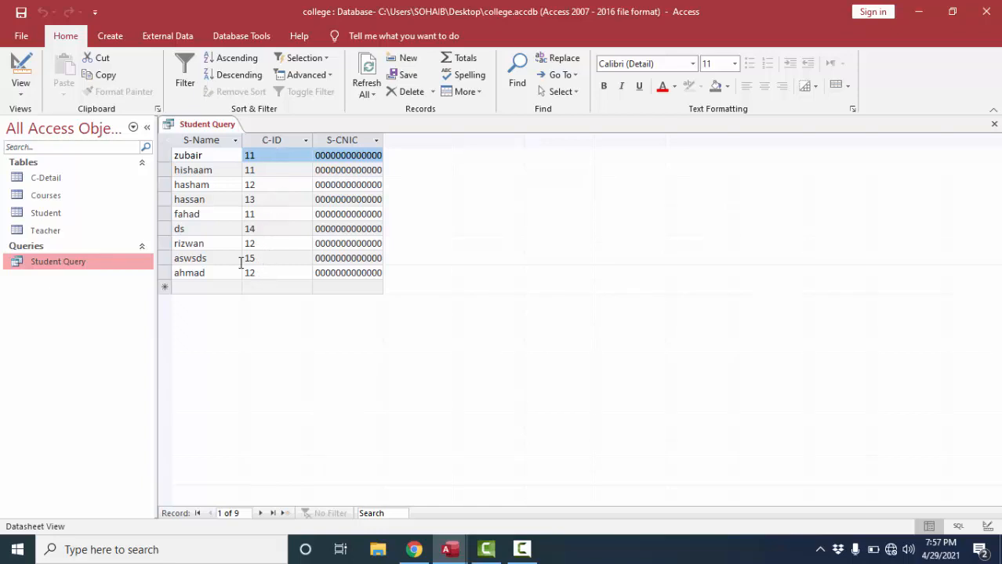
# Step: Add the criterion > 12 to the C-ID field in the design of Student Query and view the filtered results
pyautogui.rightClick(72, 261)
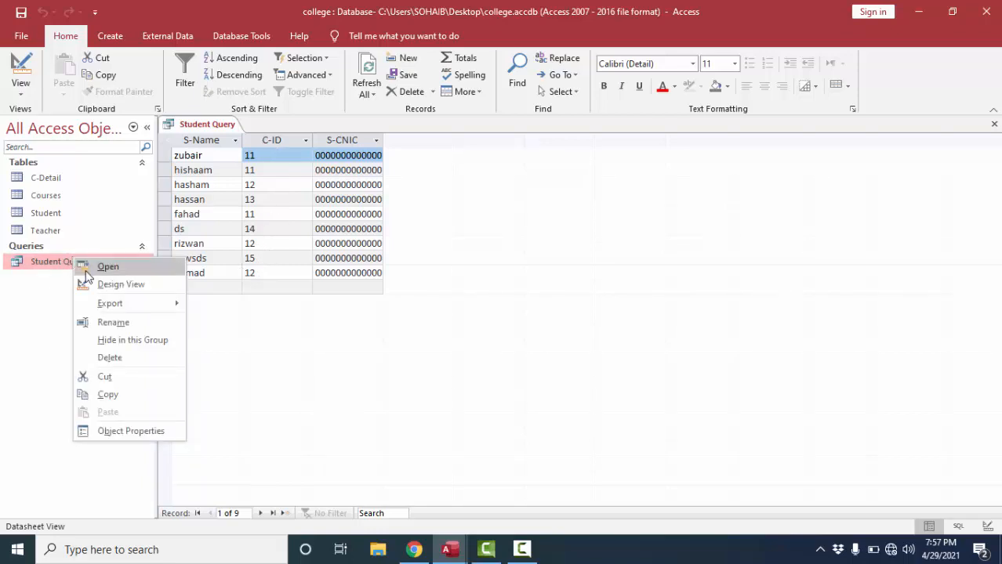
pyautogui.click(94, 284)
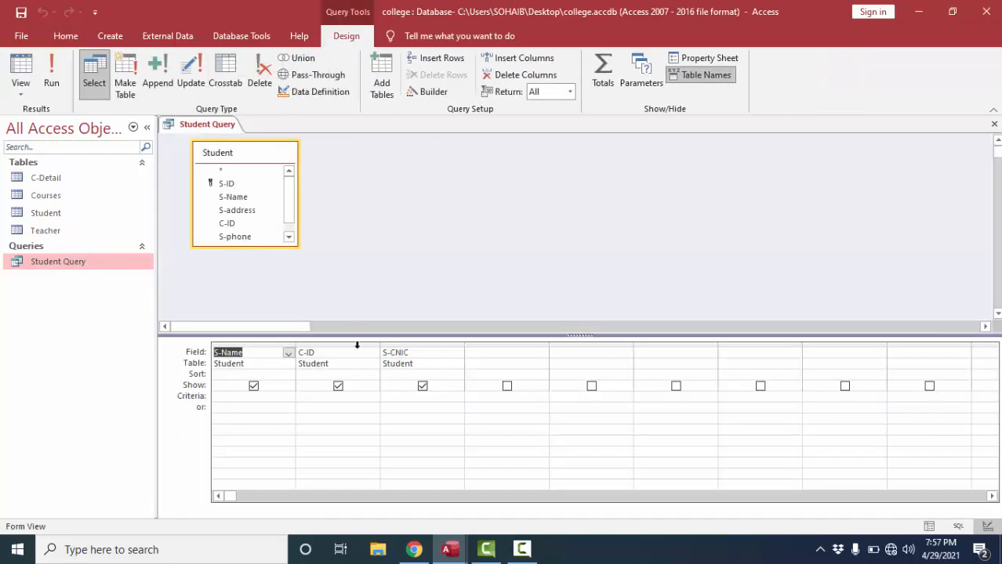
pyautogui.click(330, 355)
pyautogui.click(323, 398)
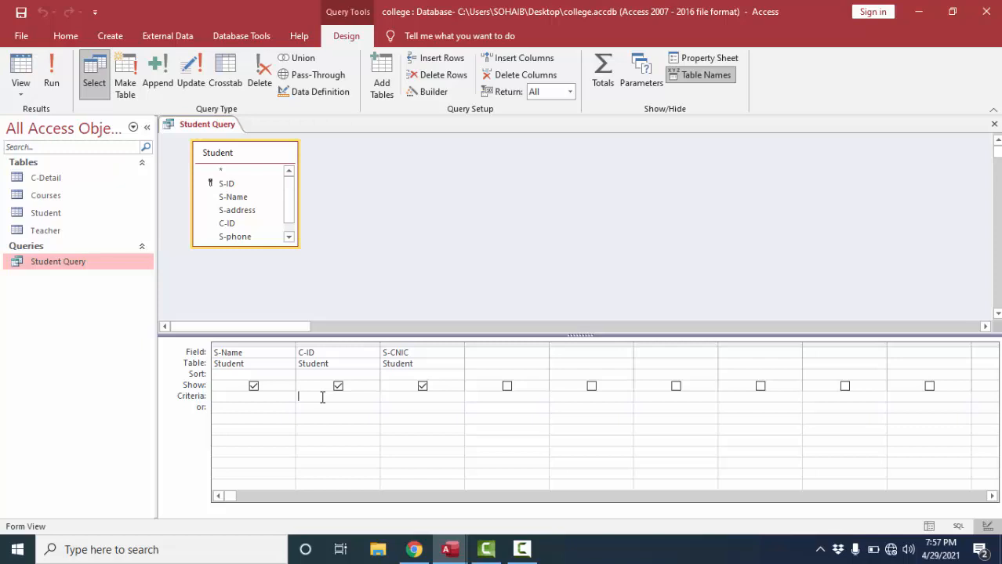
pyautogui.write('> 12')
pyautogui.press('Return')
pyautogui.doubleClick(53, 262)
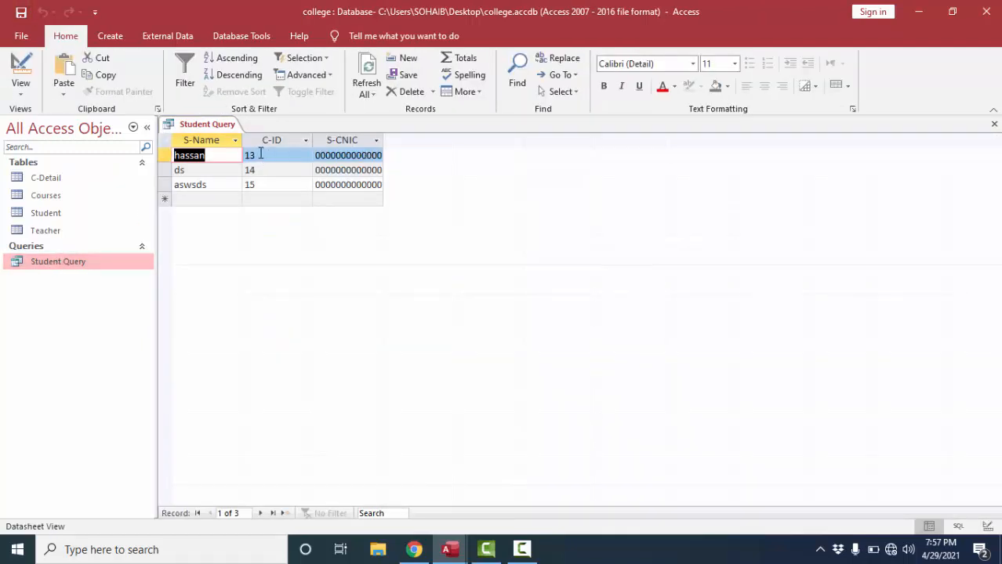
pyautogui.click(261, 154)
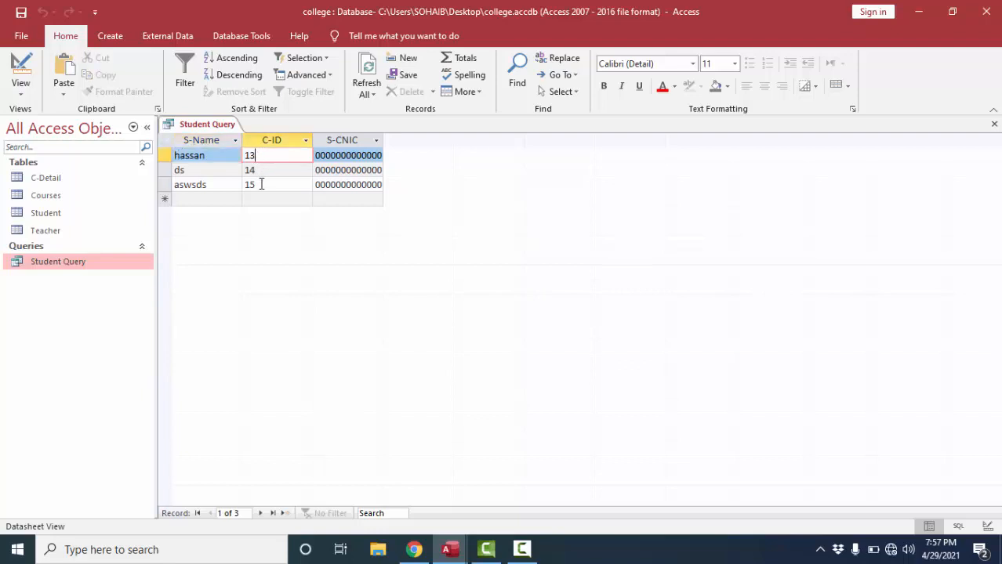
# Step: Replace the C-ID criterion in the design of Student Query with between 12 and 15, save the query, and view its results
pyautogui.click(262, 184)
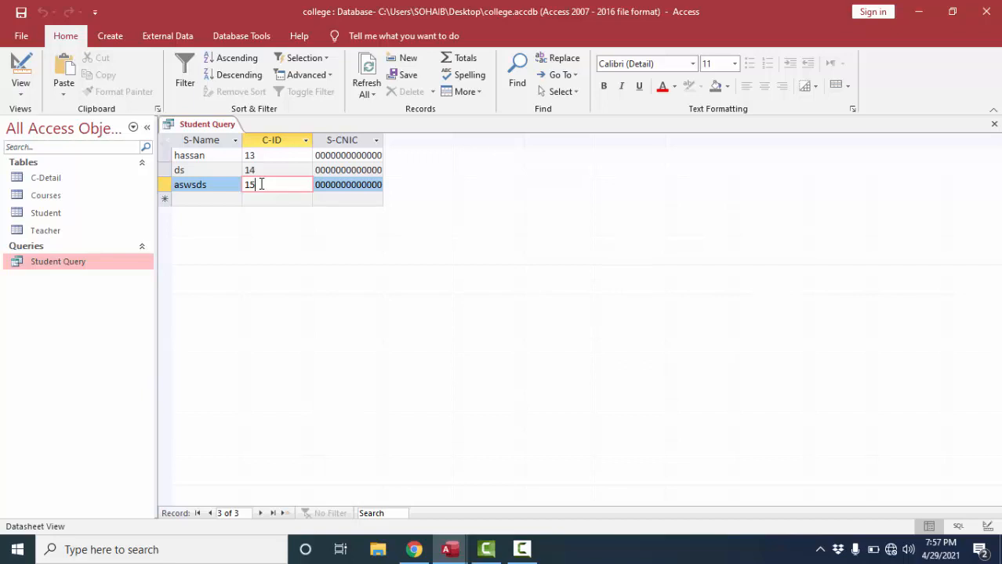
pyautogui.click(79, 262)
pyautogui.rightClick(78, 263)
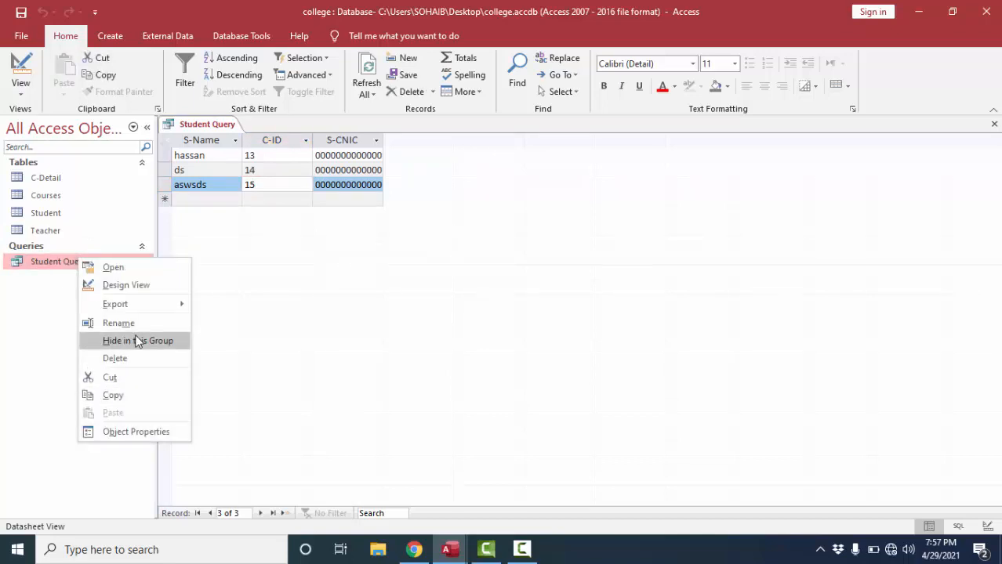
pyautogui.click(125, 286)
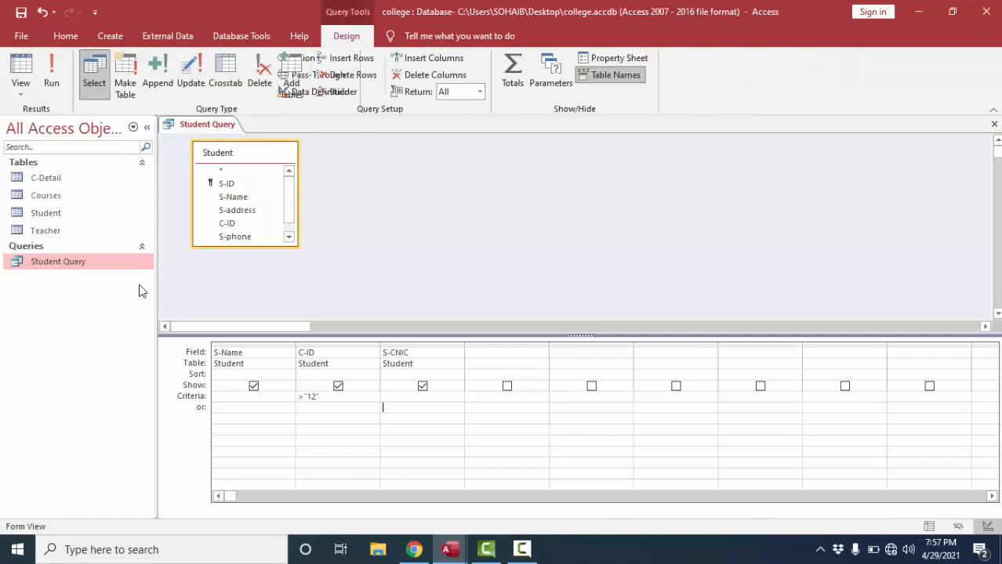
pyautogui.click(341, 397)
pyautogui.press('BackSpace')
pyautogui.press('BackSpace')
pyautogui.press('BackSpace')
pyautogui.press('BackSpace')
pyautogui.press('BackSpace')
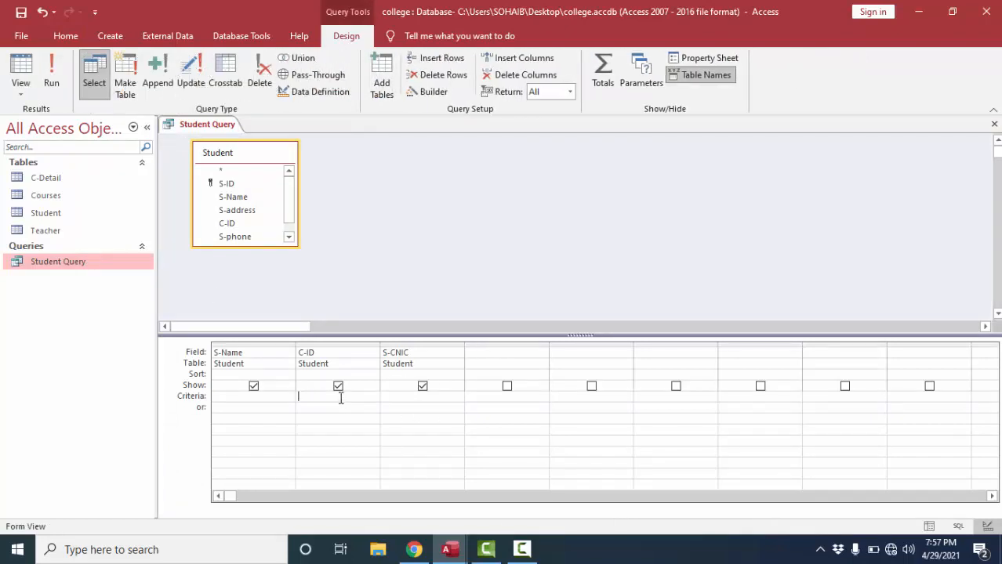
pyautogui.write('between 12 and 15')
pyautogui.click(21, 12)
pyautogui.doubleClick(70, 254)
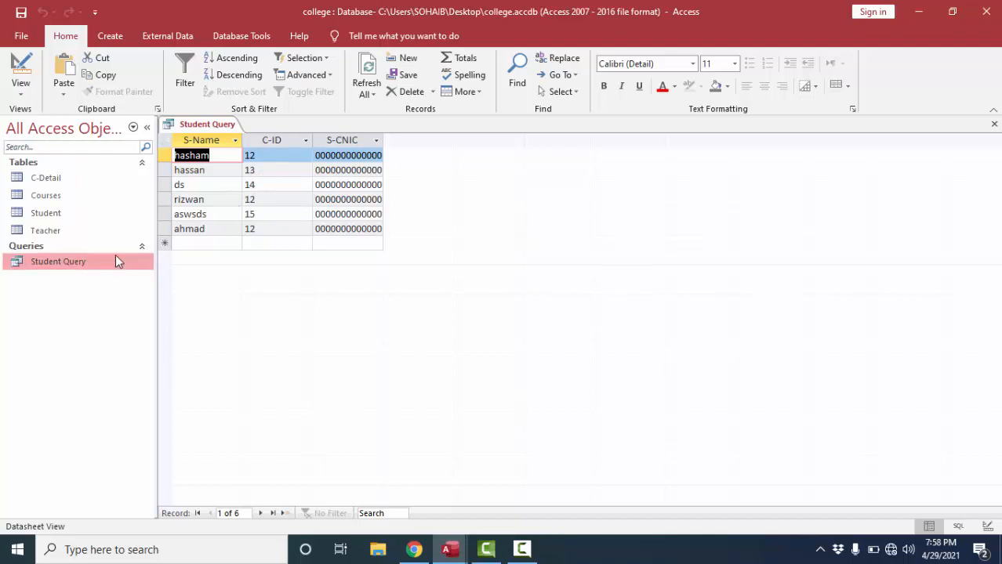
pyautogui.click(77, 265)
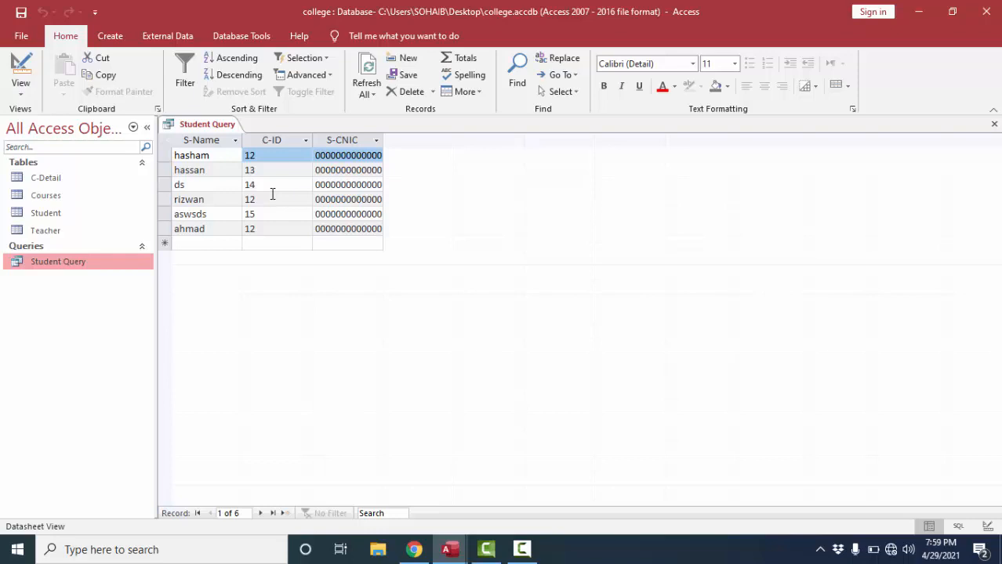
# Step: Start a new query with the Find Duplicates Query Wizard and choose the C-Detail table to search for duplicate values
pyautogui.click(116, 37)
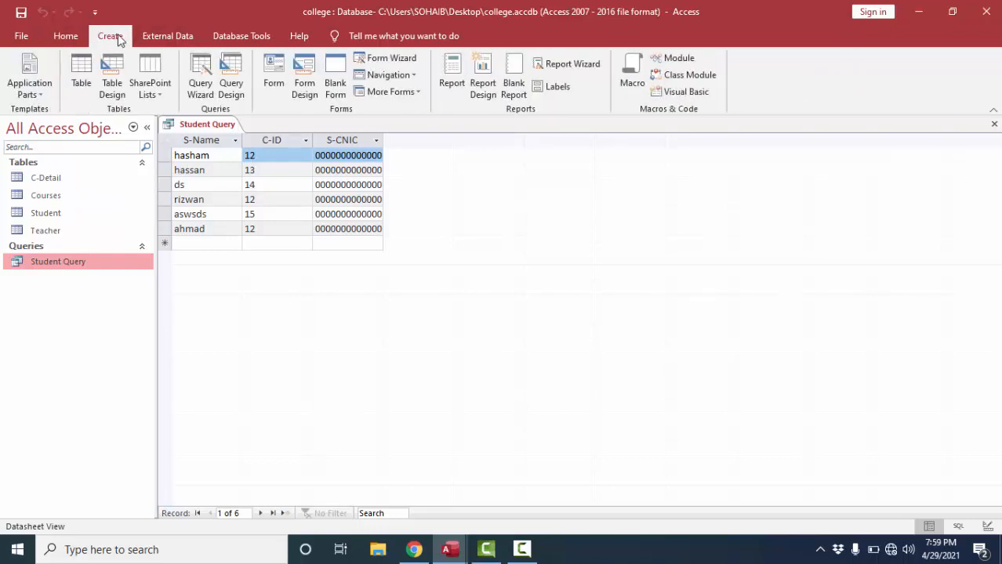
pyautogui.click(201, 86)
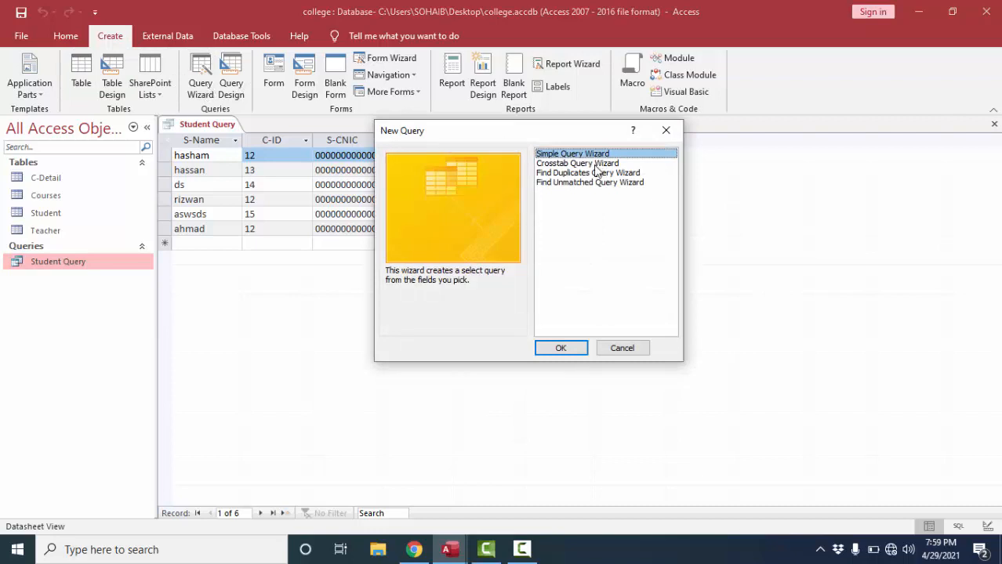
pyautogui.click(588, 173)
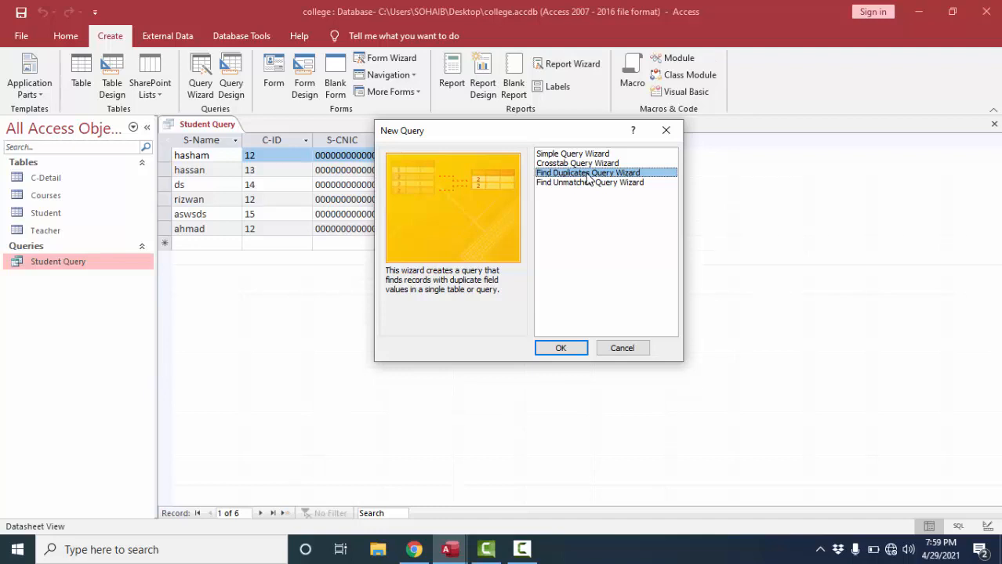
pyautogui.click(560, 349)
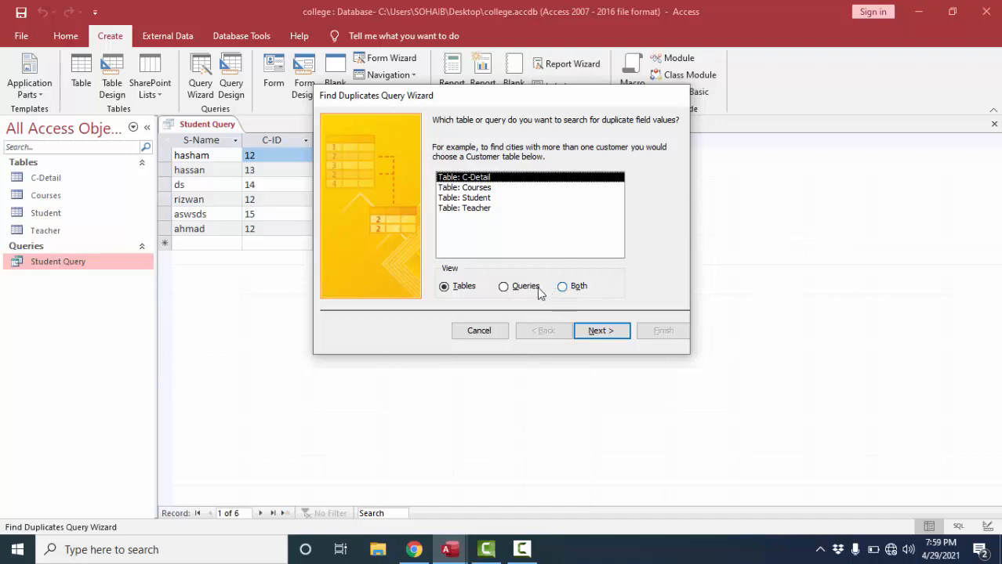
pyautogui.click(505, 288)
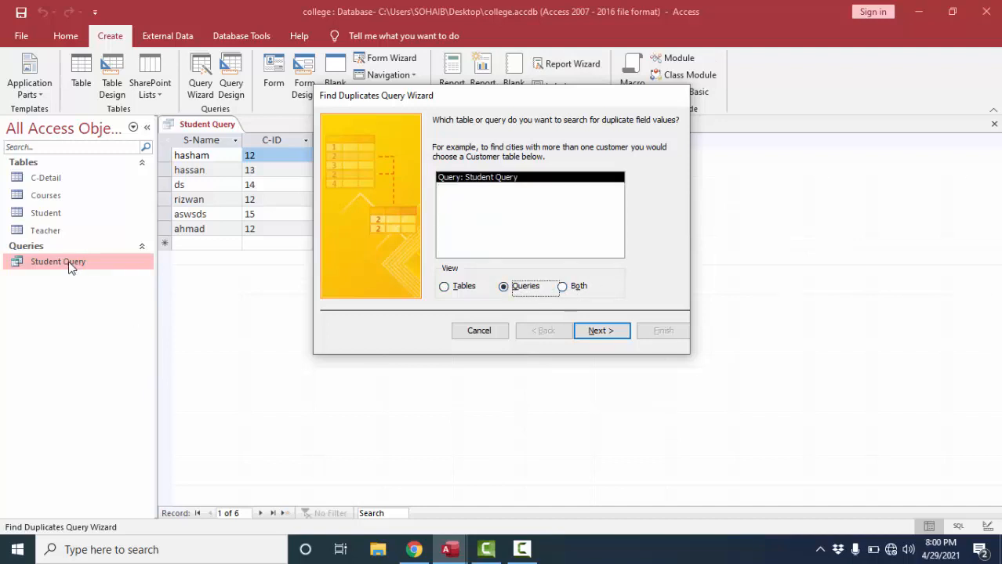
pyautogui.click(564, 287)
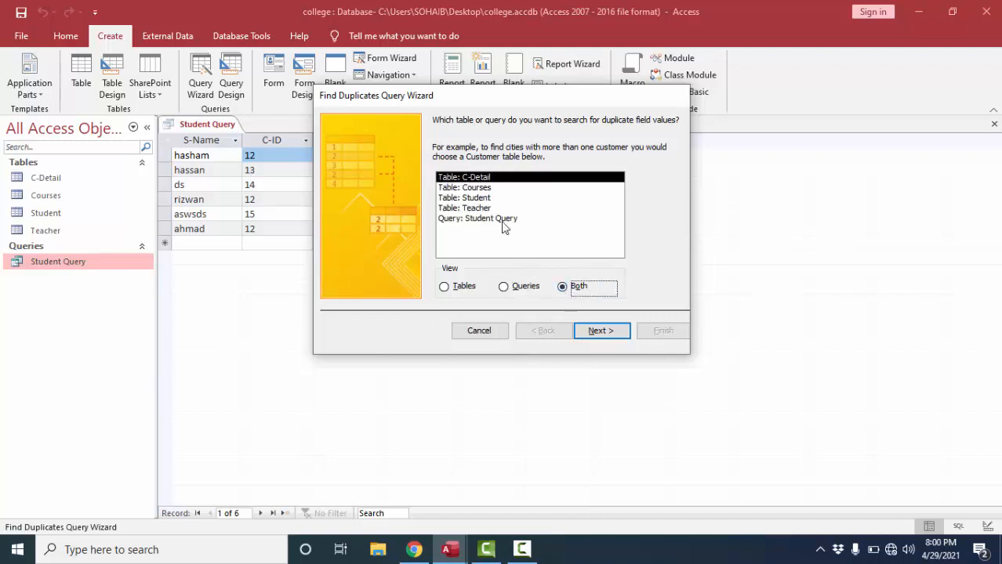
pyautogui.click(504, 221)
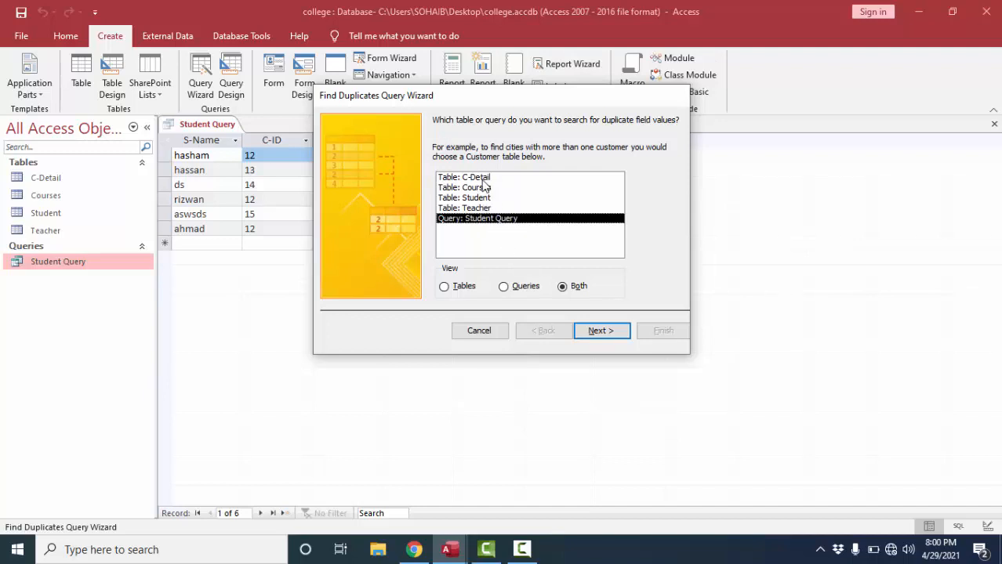
pyautogui.click(483, 179)
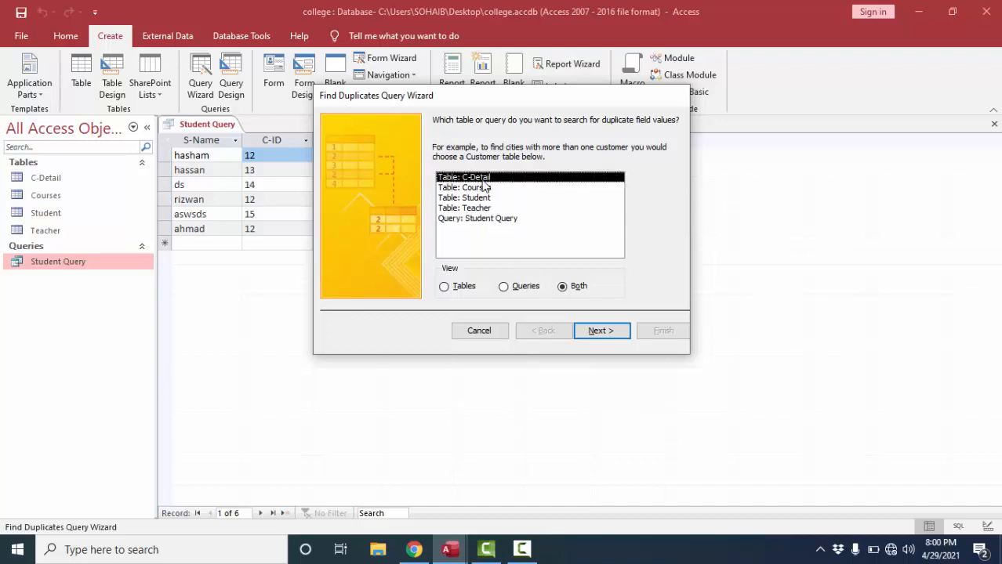
pyautogui.click(601, 331)
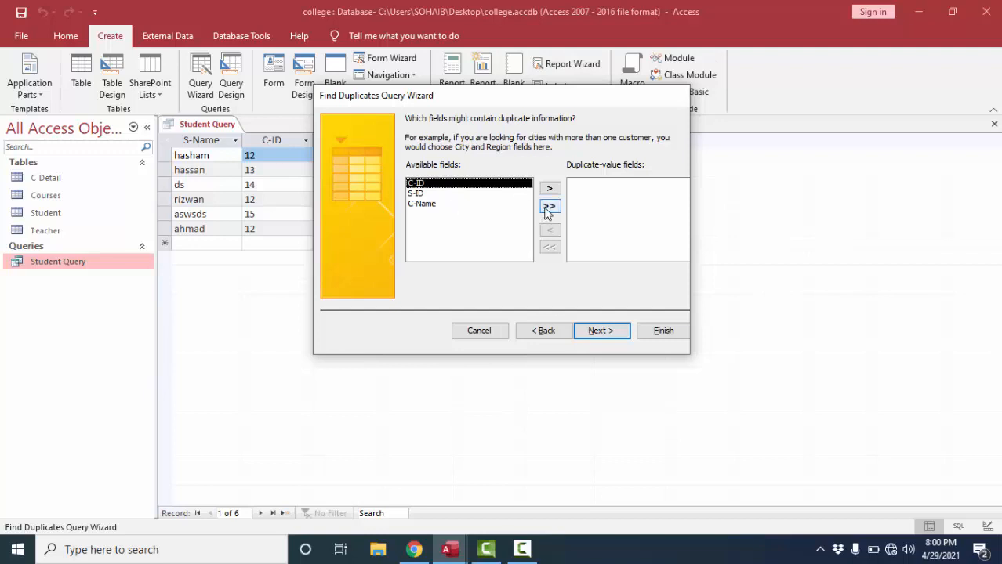
# Step: Add all C-Detail fields as duplicate-value fields and finish the query as Find duplicates for C-Detail, viewing the results
pyautogui.click(549, 205)
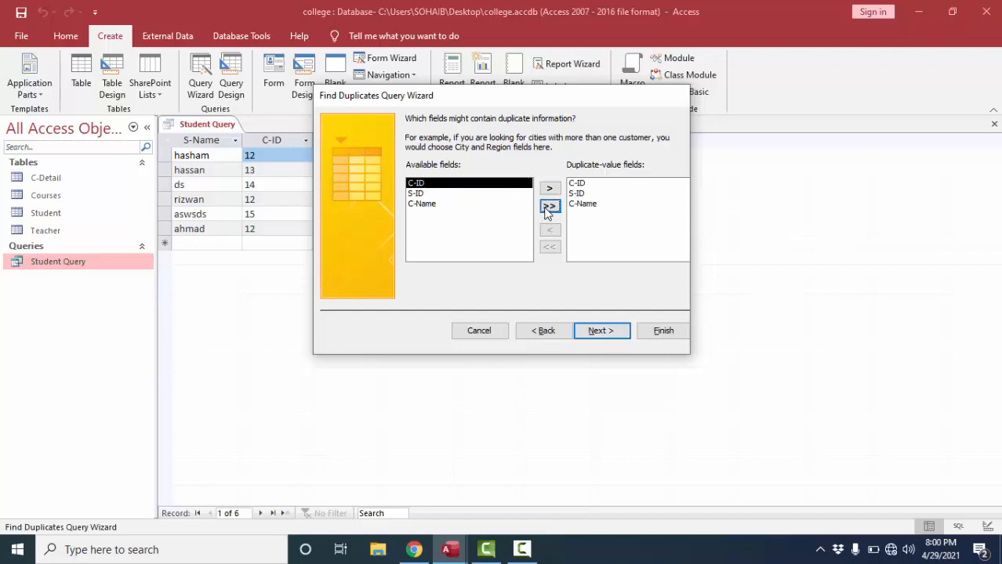
pyautogui.click(602, 332)
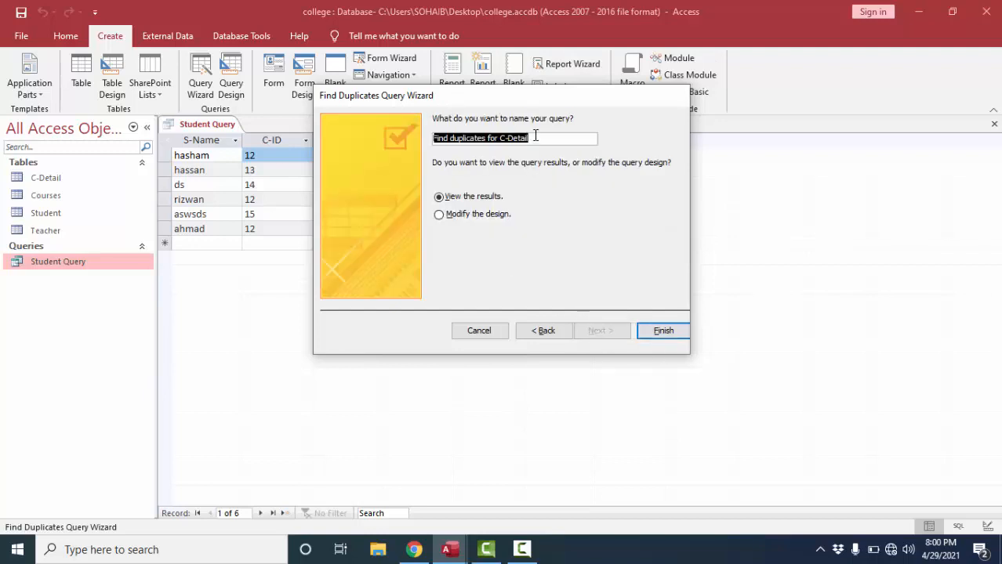
pyautogui.click(536, 137)
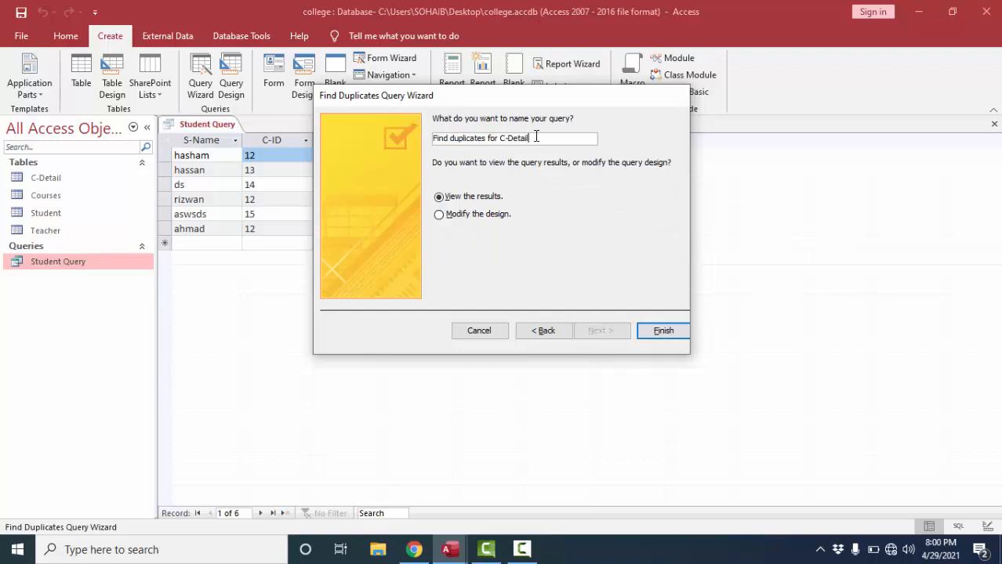
pyautogui.click(664, 332)
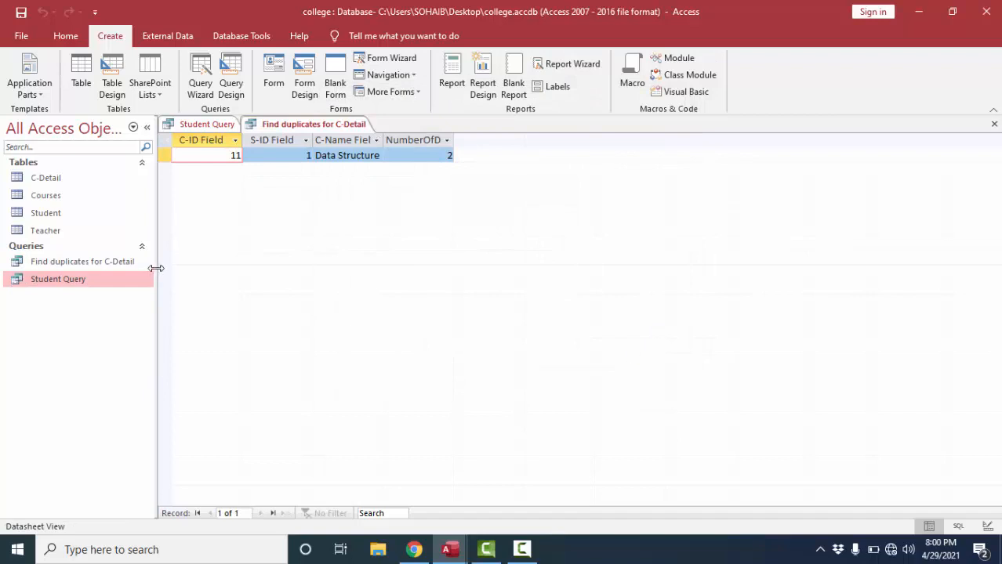
# Step: Open the C-Detail table and compare the C-ID, S-ID and C-Name values of its first two records
pyautogui.doubleClick(55, 182)
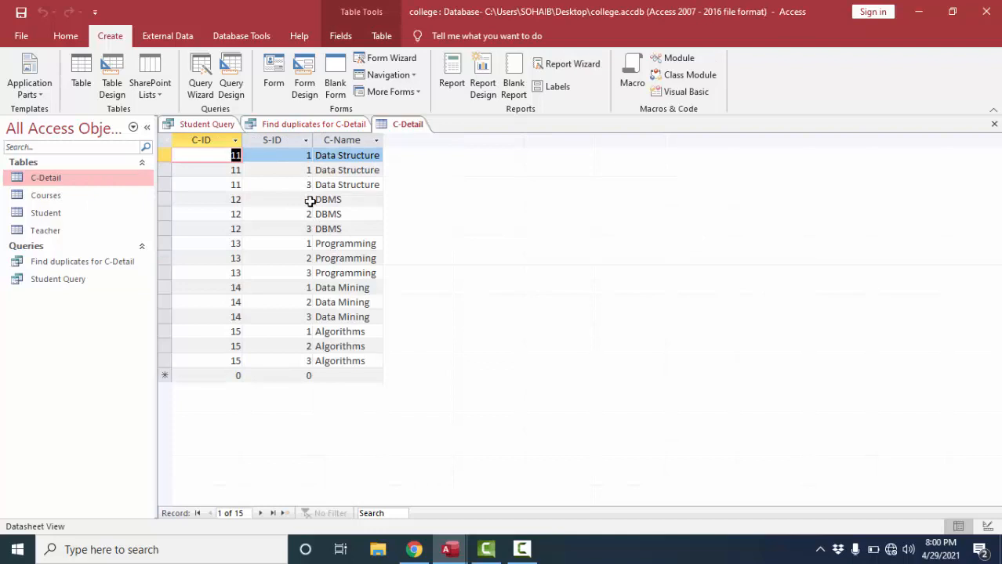
pyautogui.click(229, 158)
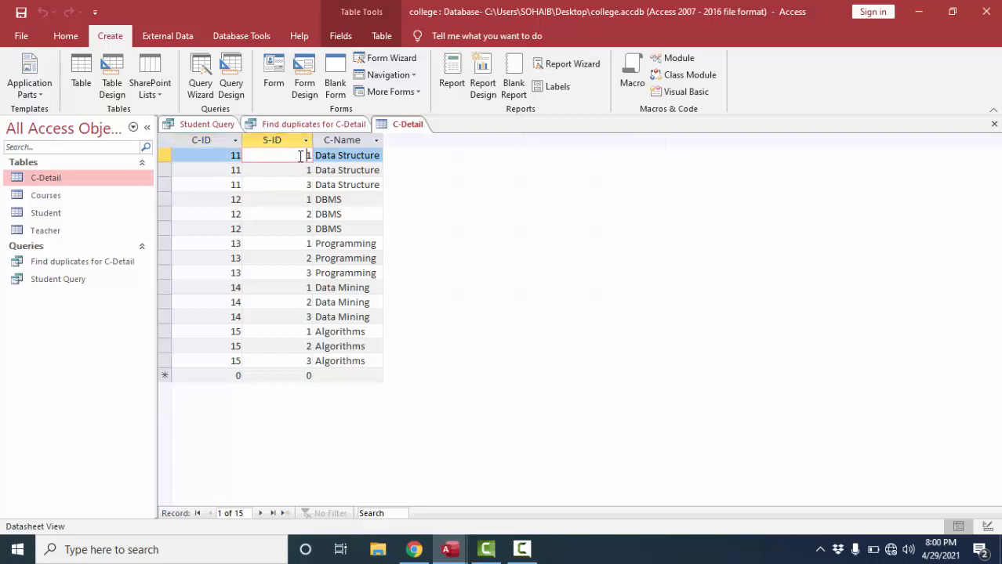
pyautogui.click(357, 157)
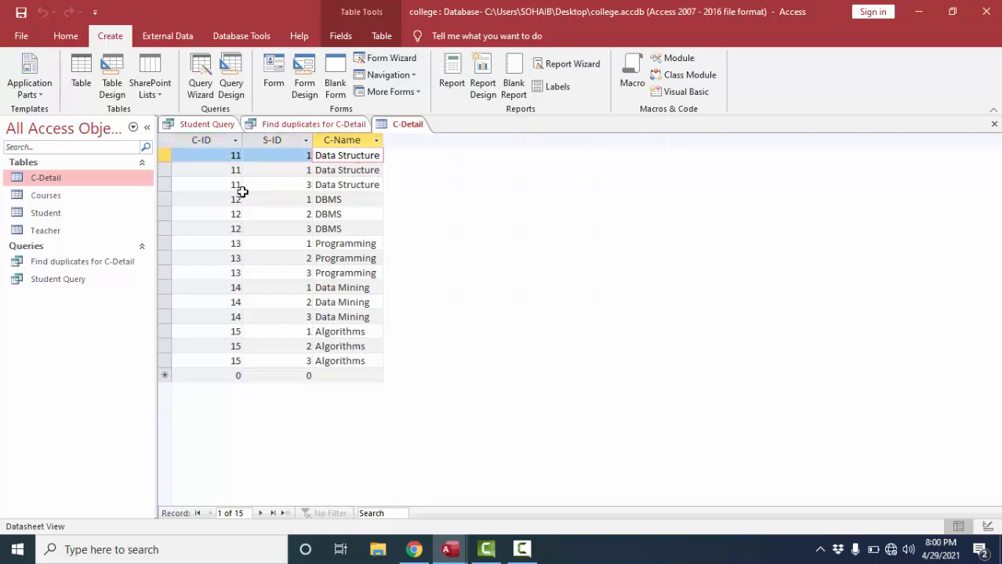
pyautogui.click(229, 173)
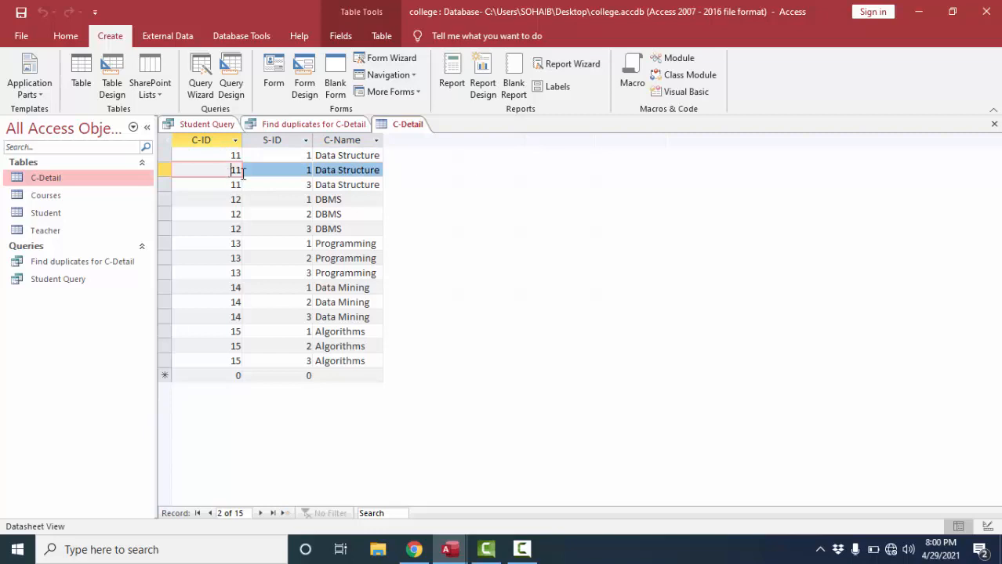
pyautogui.click(299, 174)
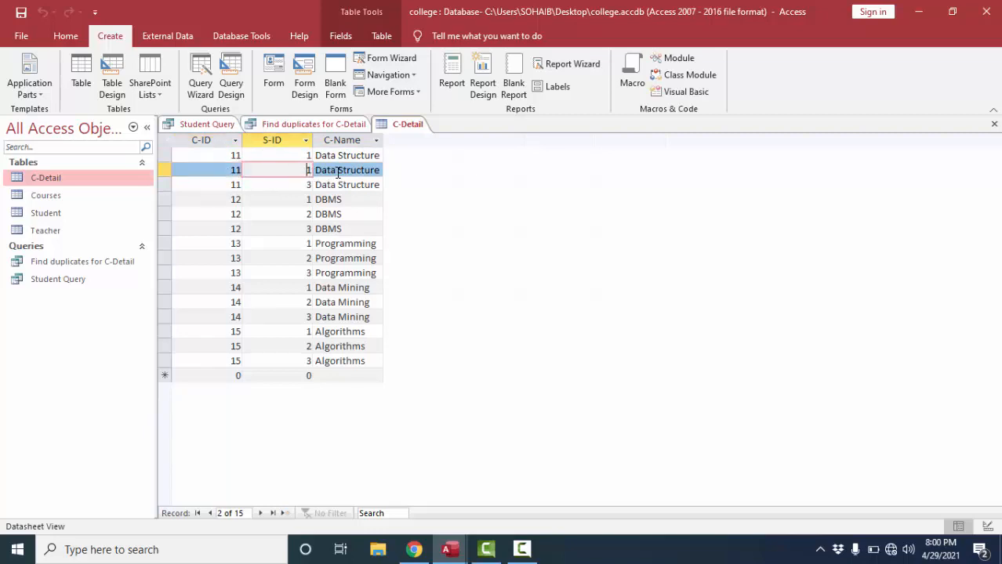
pyautogui.click(338, 172)
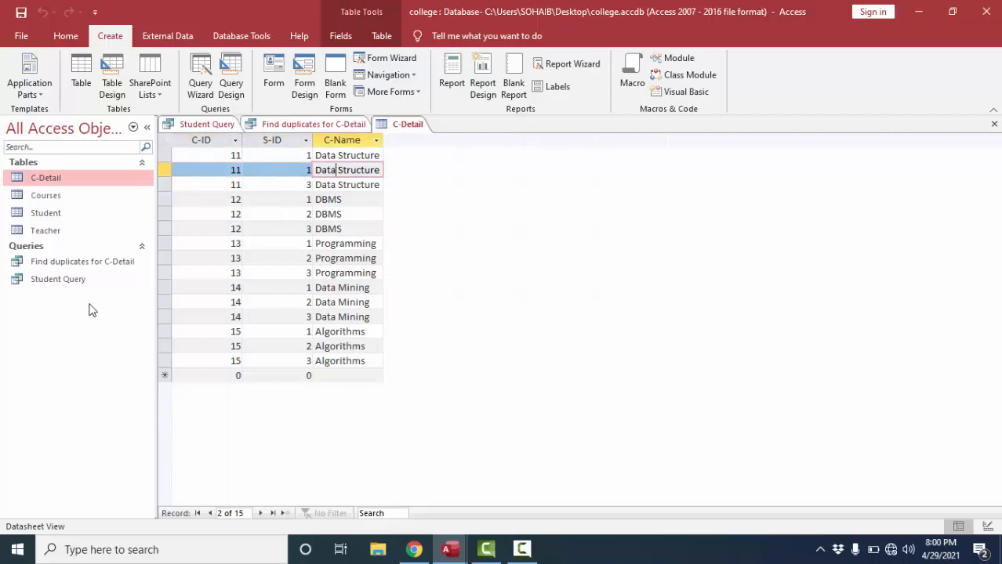
# Step: Return to the Find duplicates for C-Detail results and check the C-ID, S-ID and C-Name values listed there
pyautogui.click(70, 267)
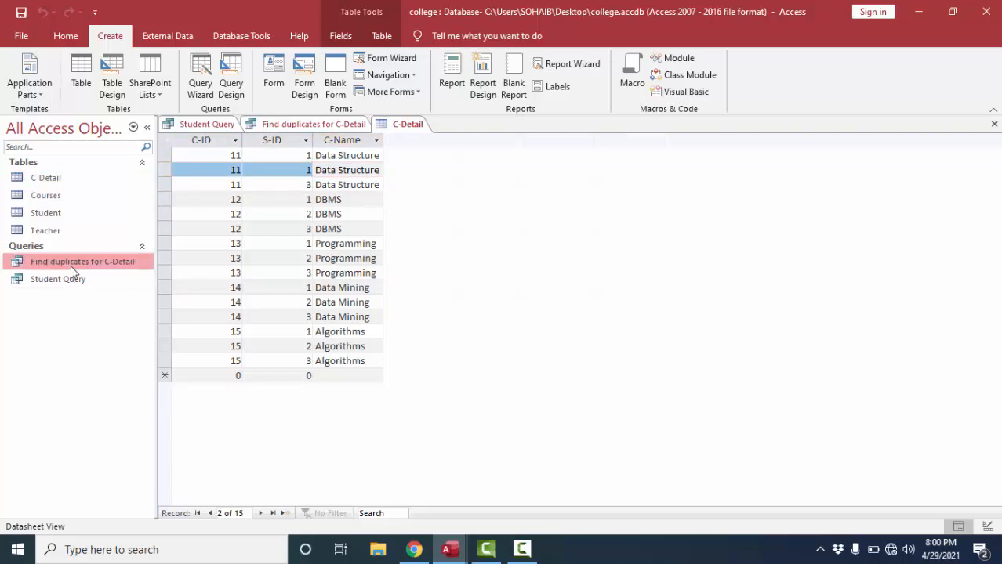
pyautogui.doubleClick(71, 265)
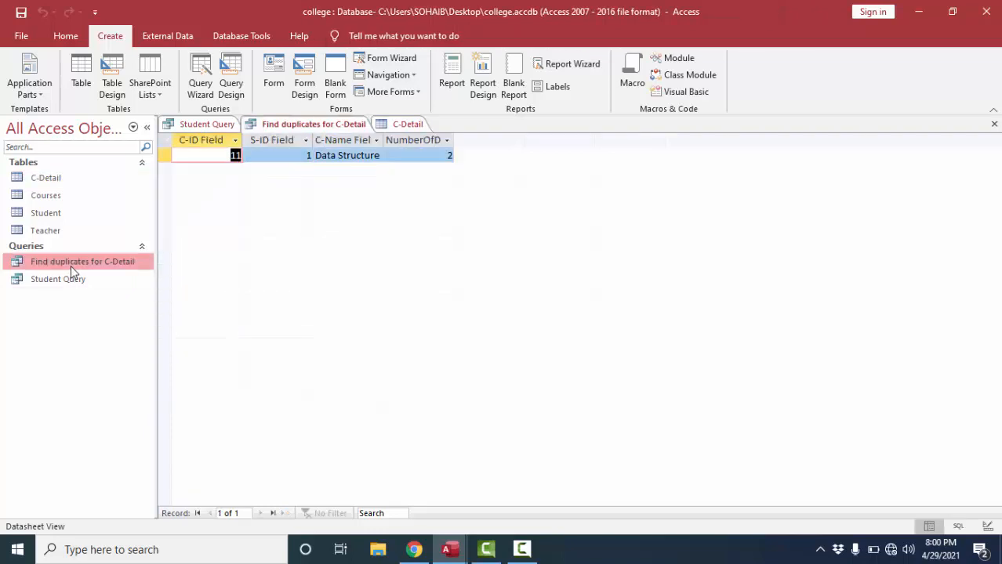
pyautogui.click(220, 155)
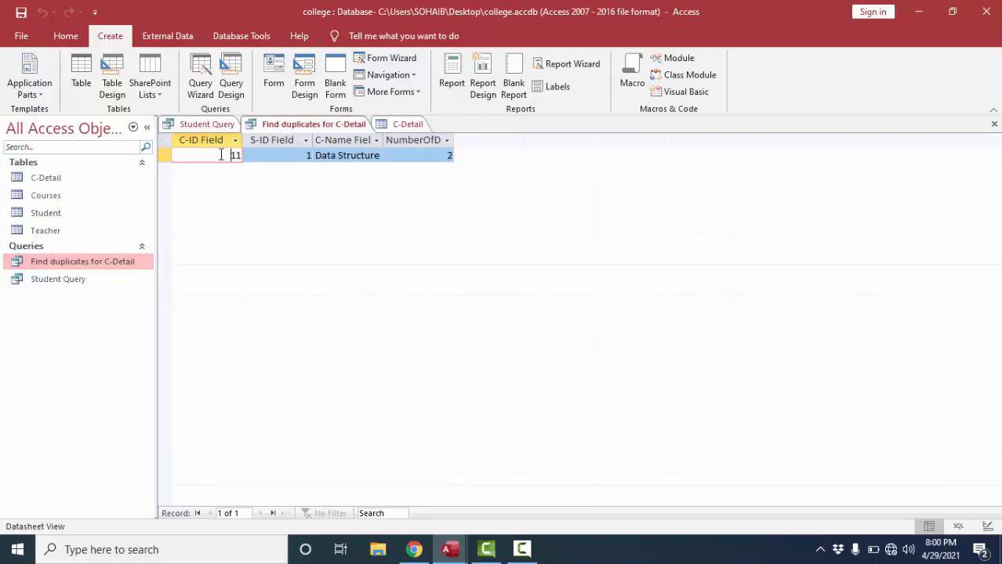
pyautogui.click(294, 157)
pyautogui.click(339, 155)
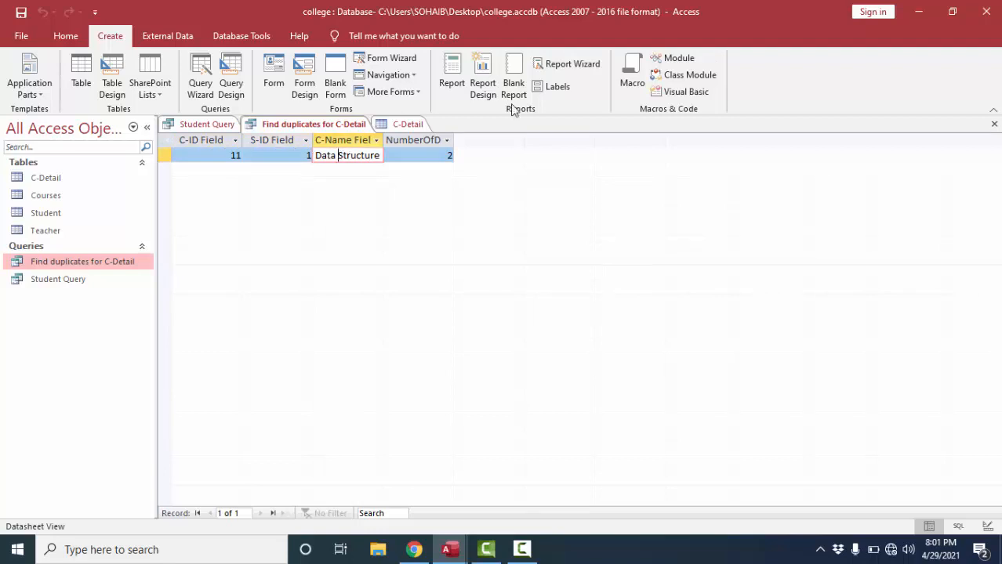
# Step: Start a new query with the Find Unmatched Query Wizard
pyautogui.click(175, 37)
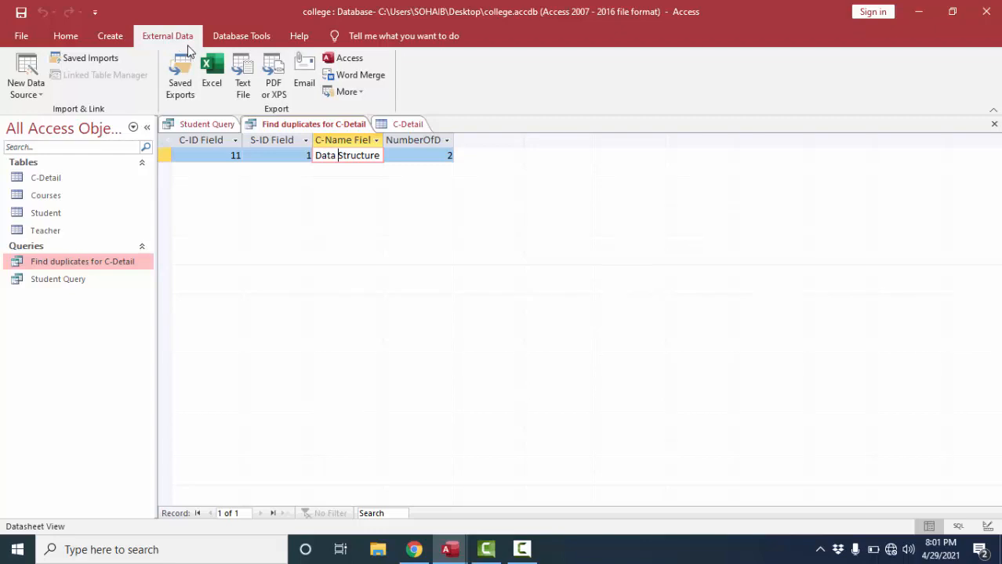
pyautogui.click(112, 37)
pyautogui.click(202, 76)
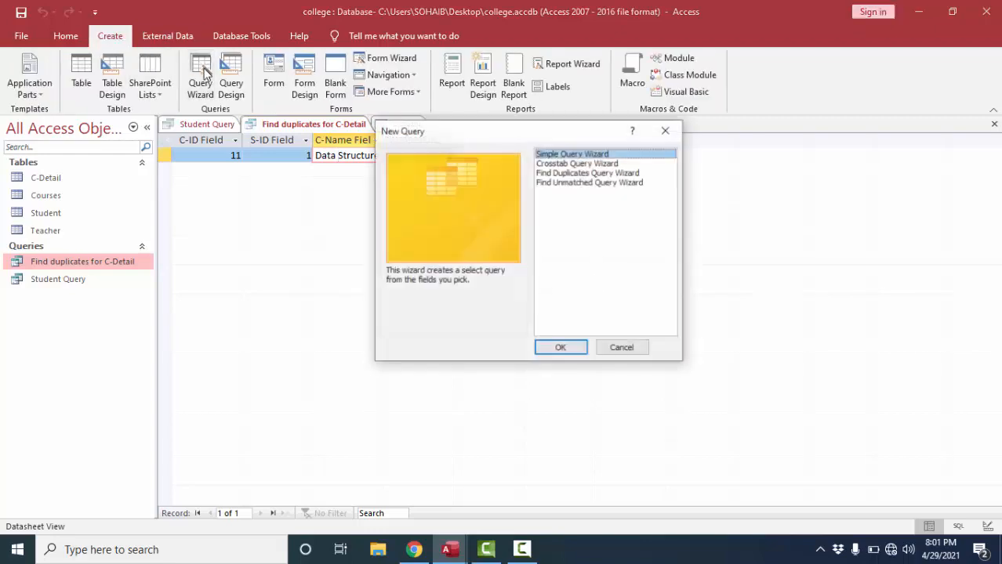
pyautogui.click(570, 183)
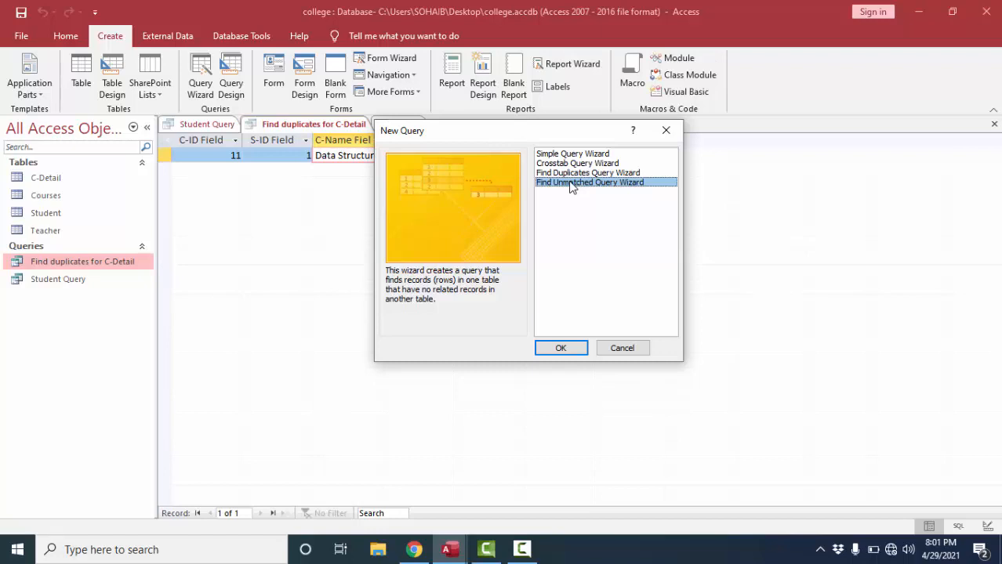
pyautogui.click(560, 348)
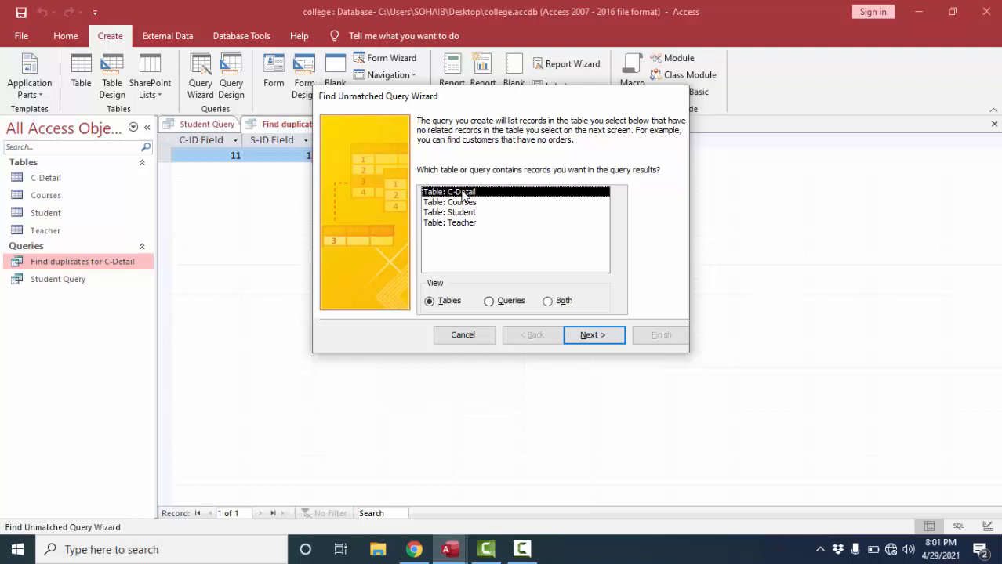
# Step: Choose C-Detail as the table whose records the query lists and Teacher as the table with the related records
pyautogui.click(465, 225)
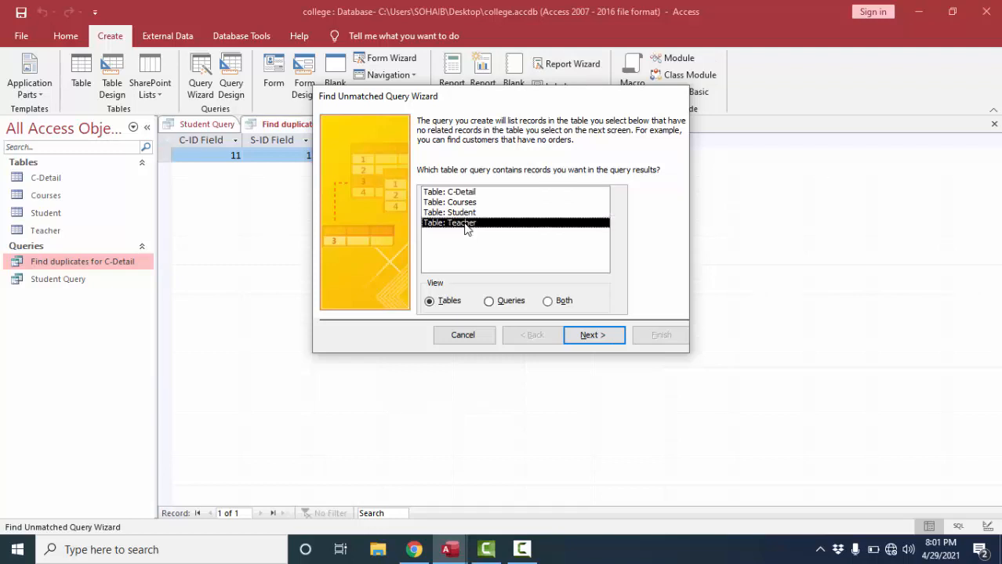
pyautogui.click(466, 193)
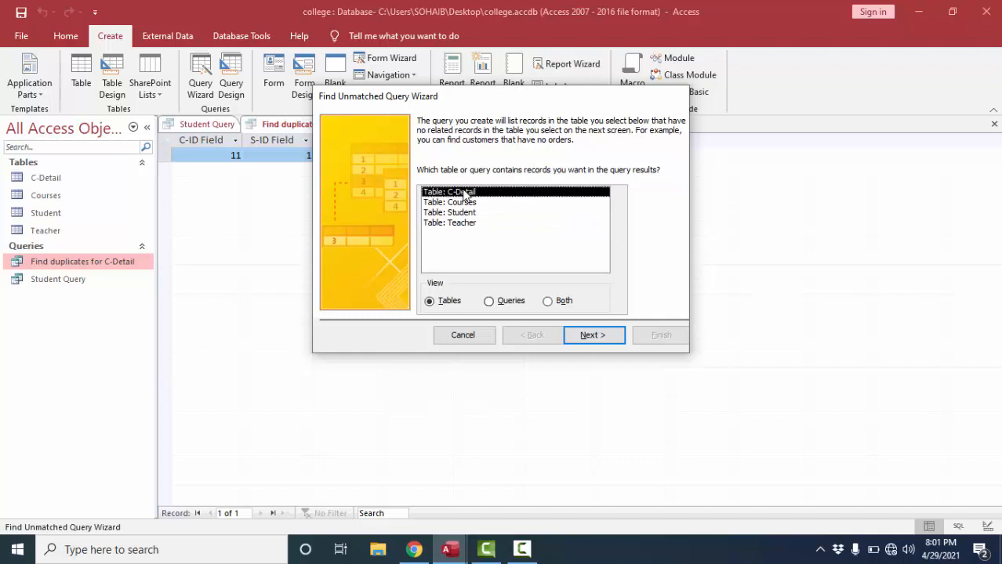
pyautogui.click(465, 224)
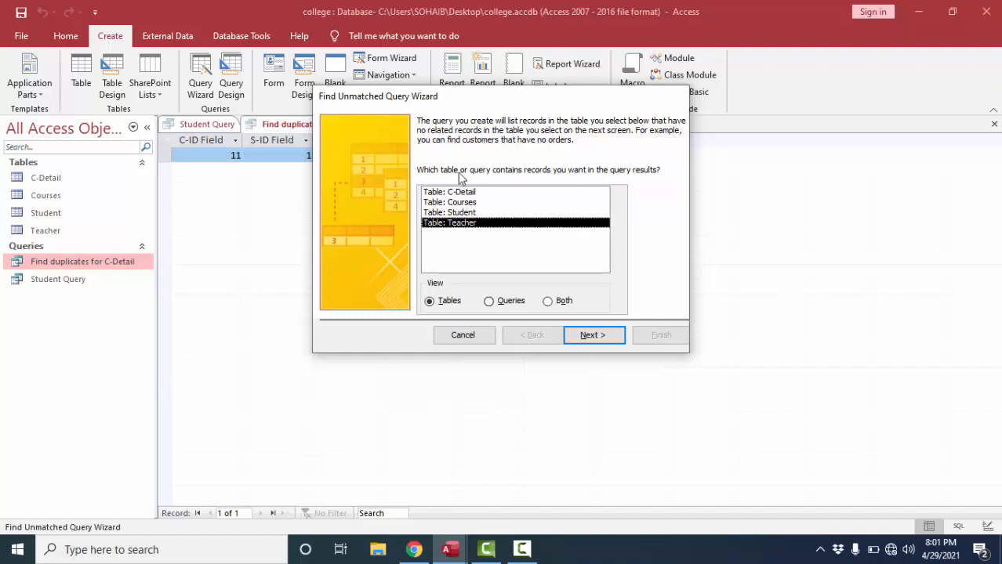
pyautogui.click(466, 193)
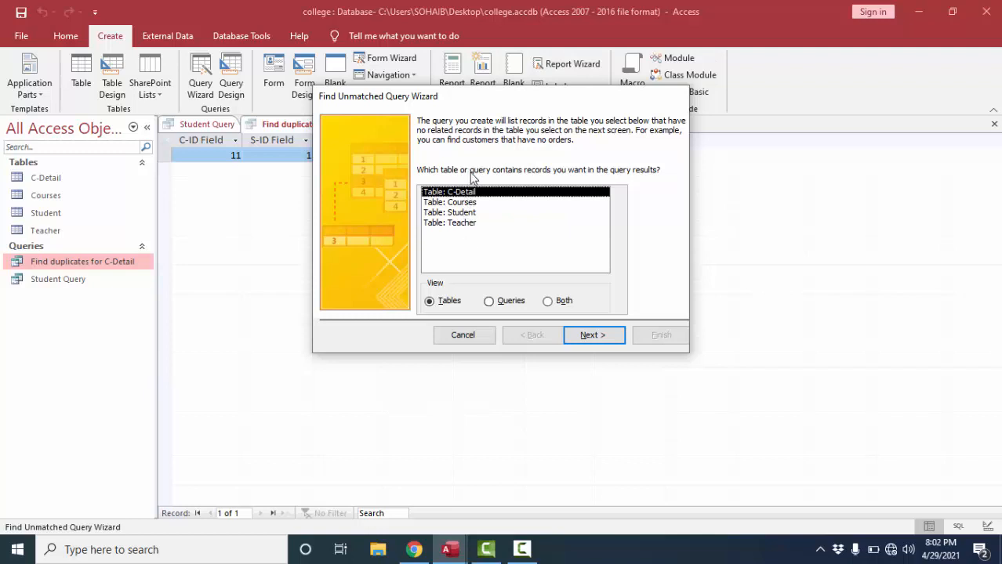
pyautogui.click(475, 224)
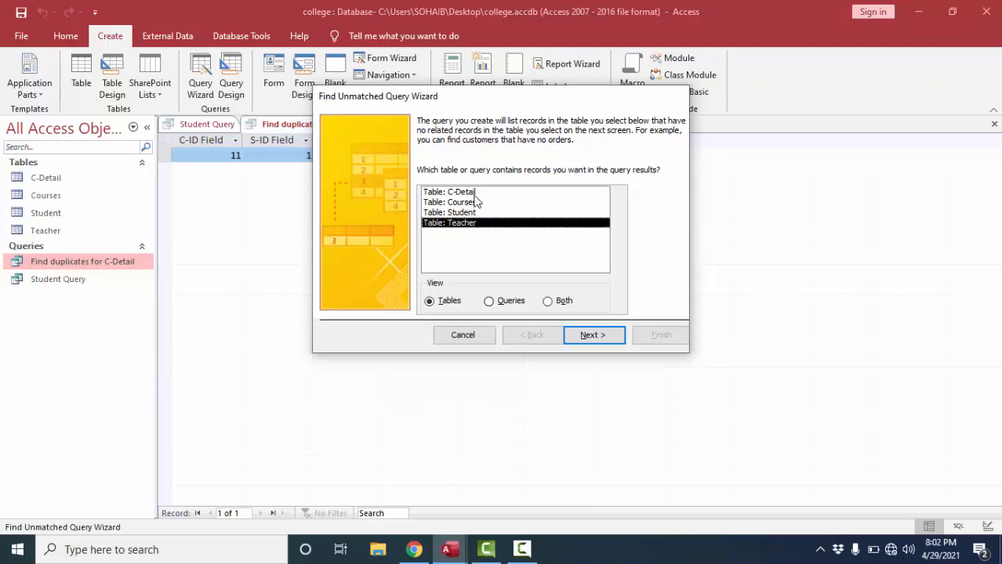
pyautogui.click(475, 193)
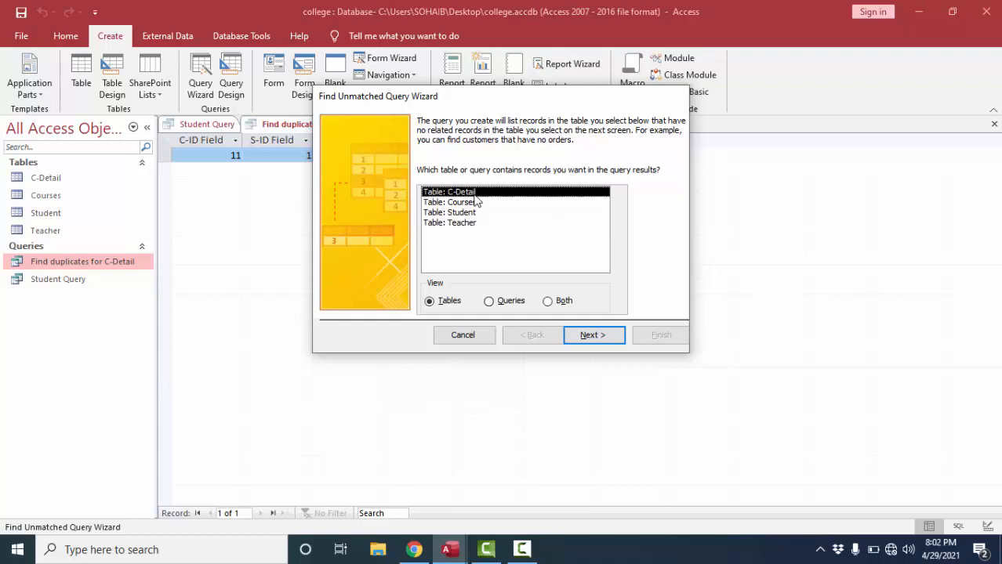
pyautogui.click(594, 336)
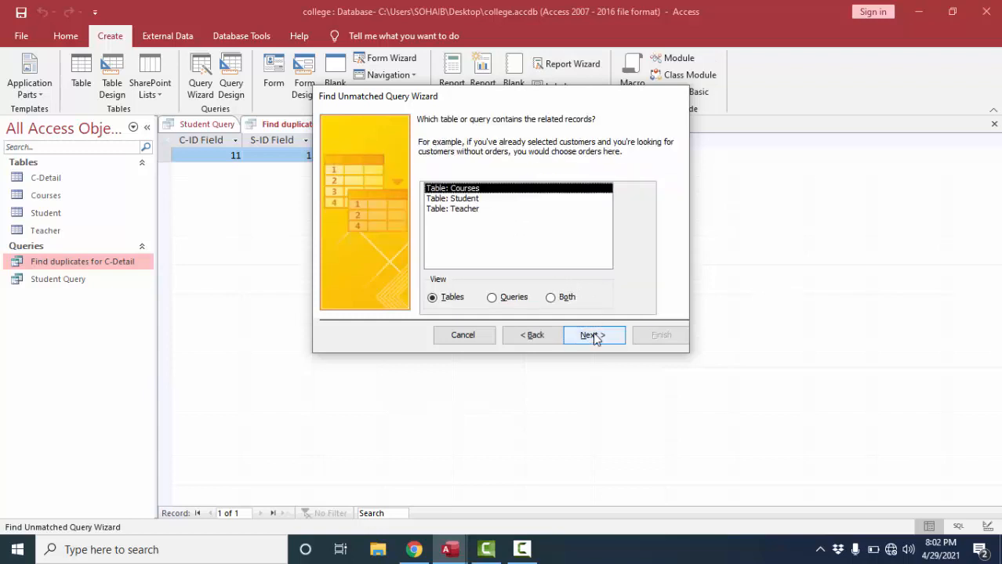
pyautogui.click(474, 210)
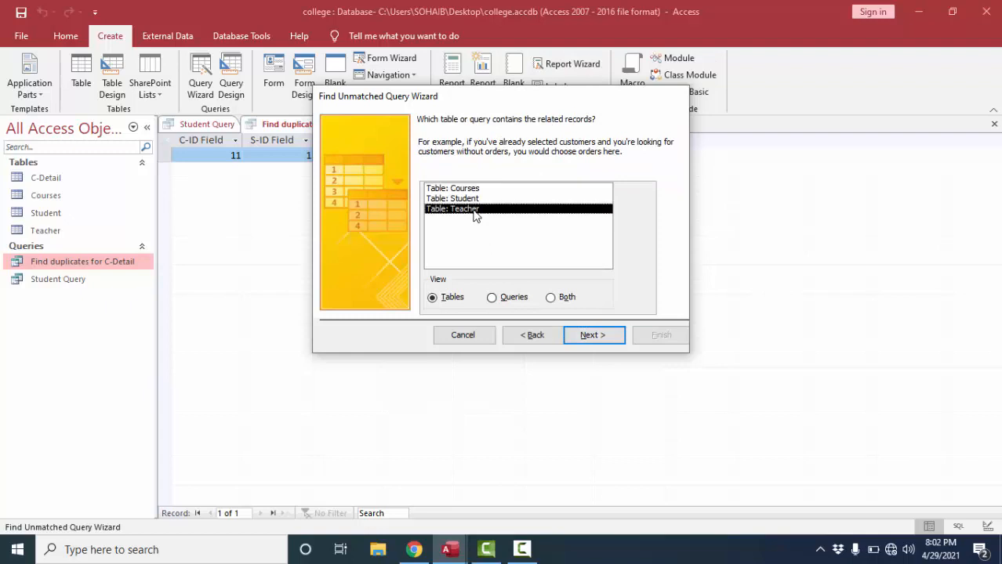
pyautogui.click(612, 340)
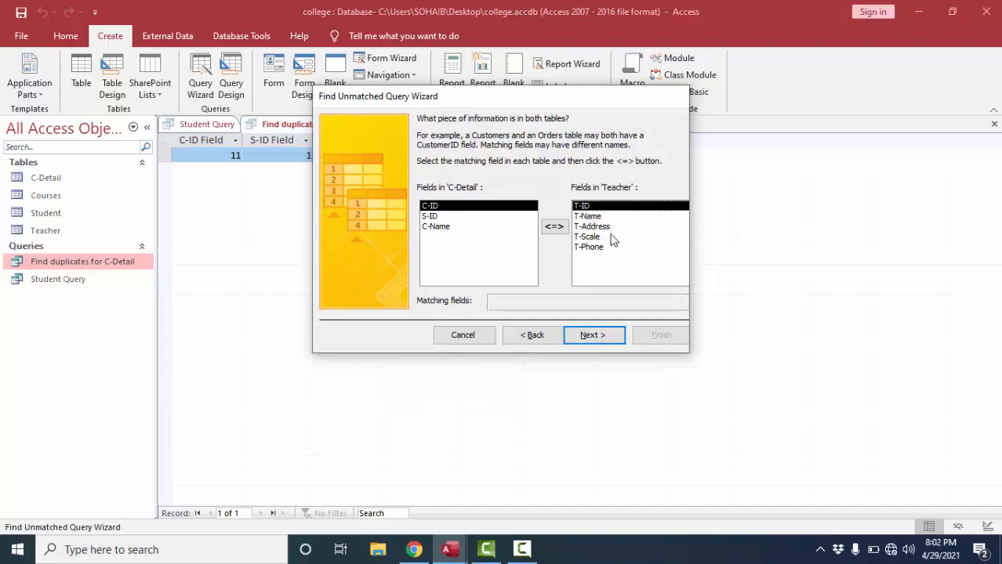
# Step: Without pairing matching fields, include all C-Detail fields and finish the query as C-Detail Without Matching Teacher, viewing the results
pyautogui.click(605, 338)
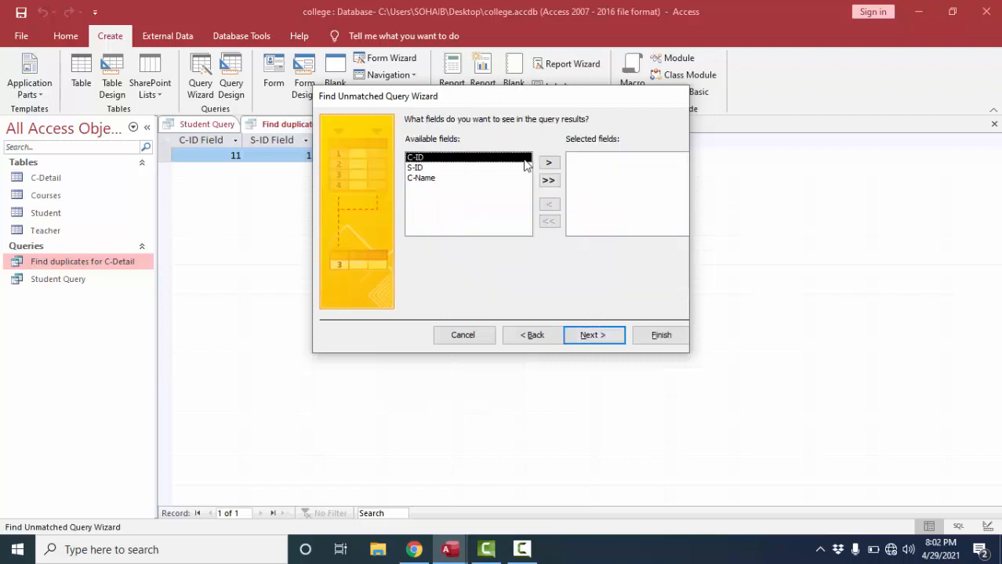
pyautogui.click(548, 180)
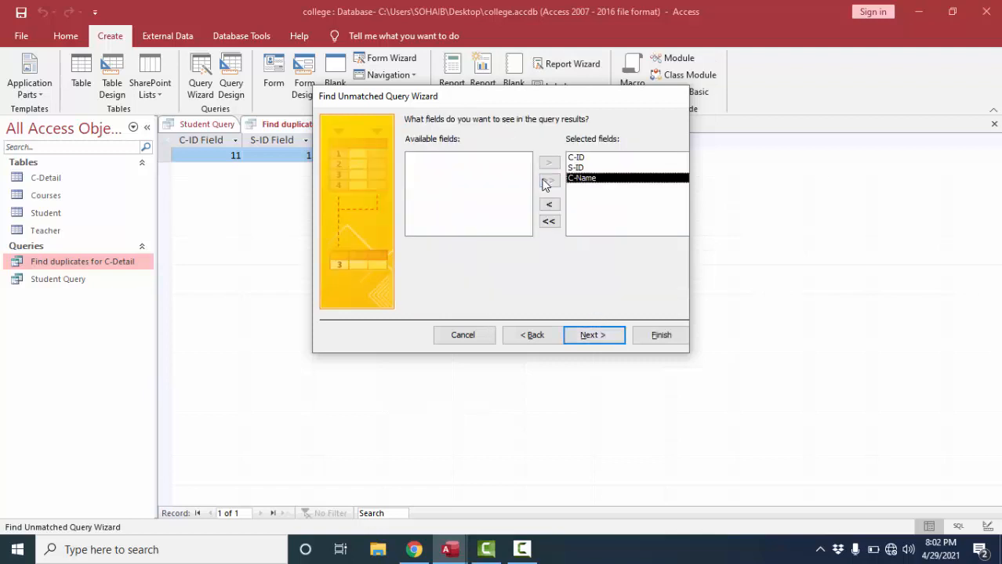
pyautogui.click(610, 342)
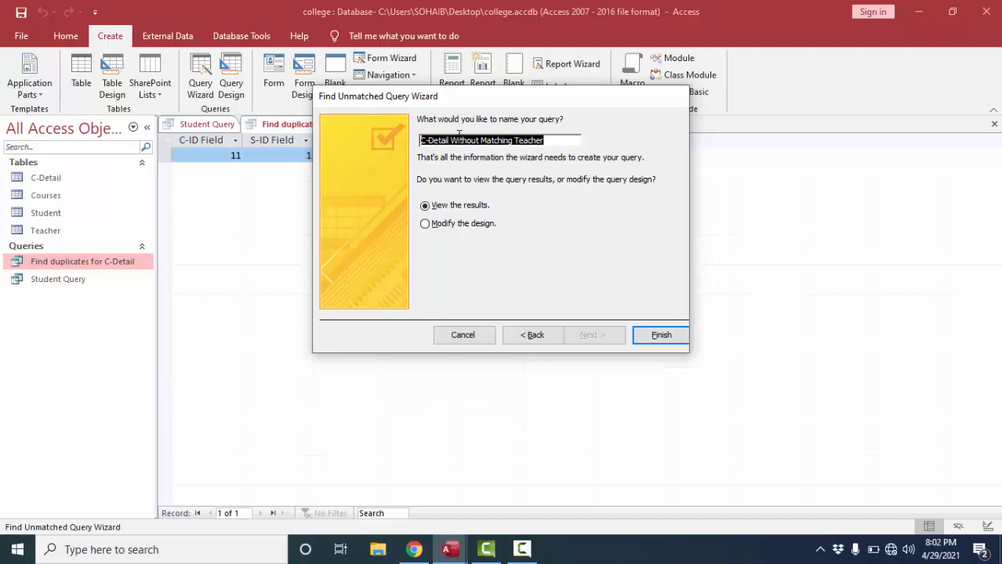
pyautogui.click(661, 335)
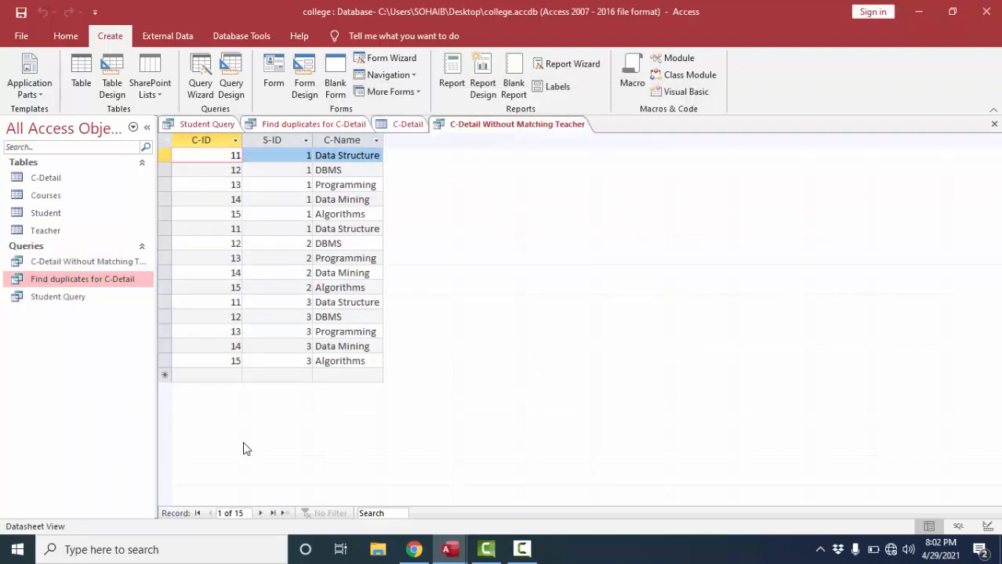
# Step: Open the C-Detail Without Matching Teacher query and examine the C-ID and S-ID values of its first record
pyautogui.click(105, 264)
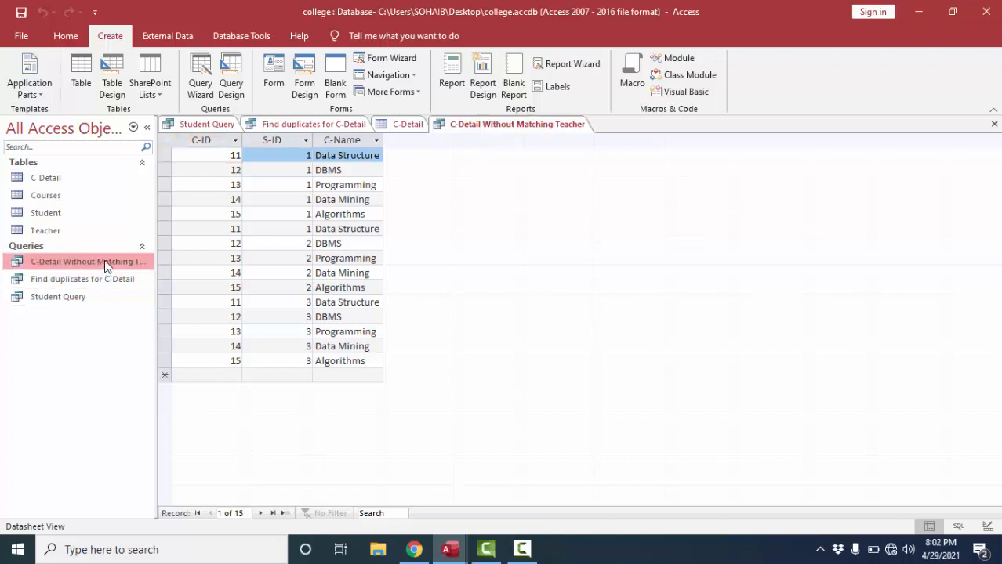
pyautogui.doubleClick(78, 267)
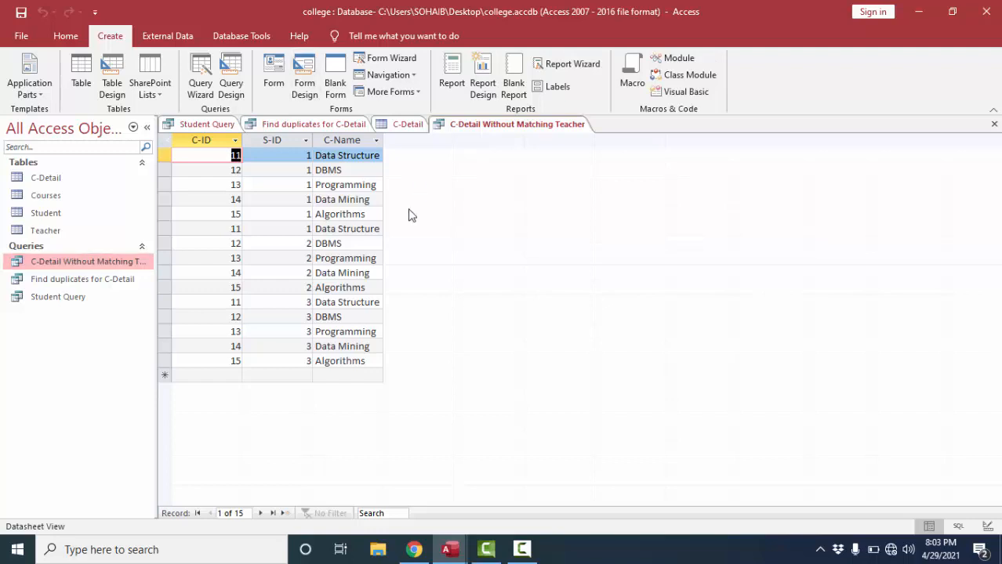
pyautogui.click(271, 161)
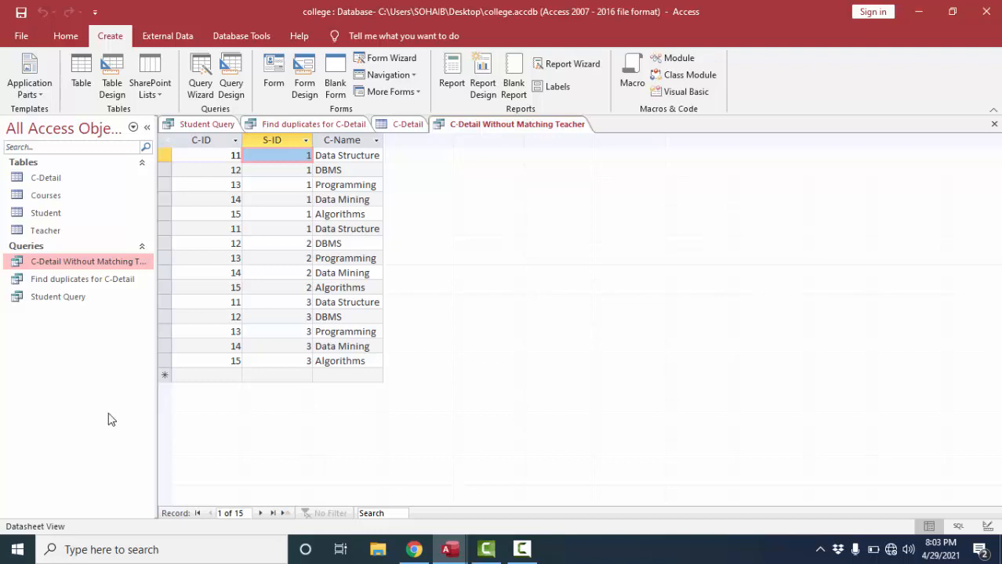
pyautogui.click(224, 157)
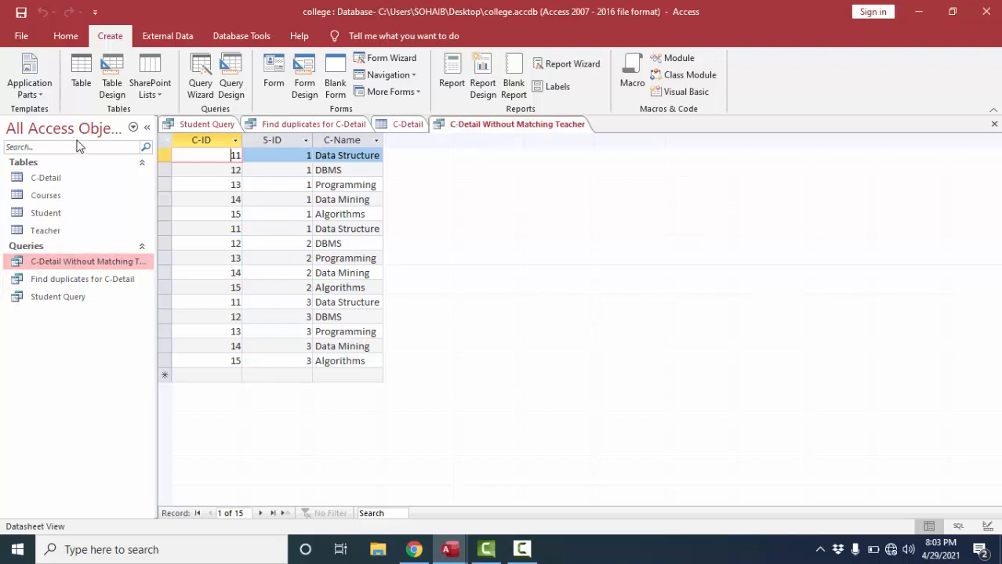
# Step: Start another Find Unmatched Query Wizard query with Courses as the table to list and C-Detail as the related table
pyautogui.click(200, 85)
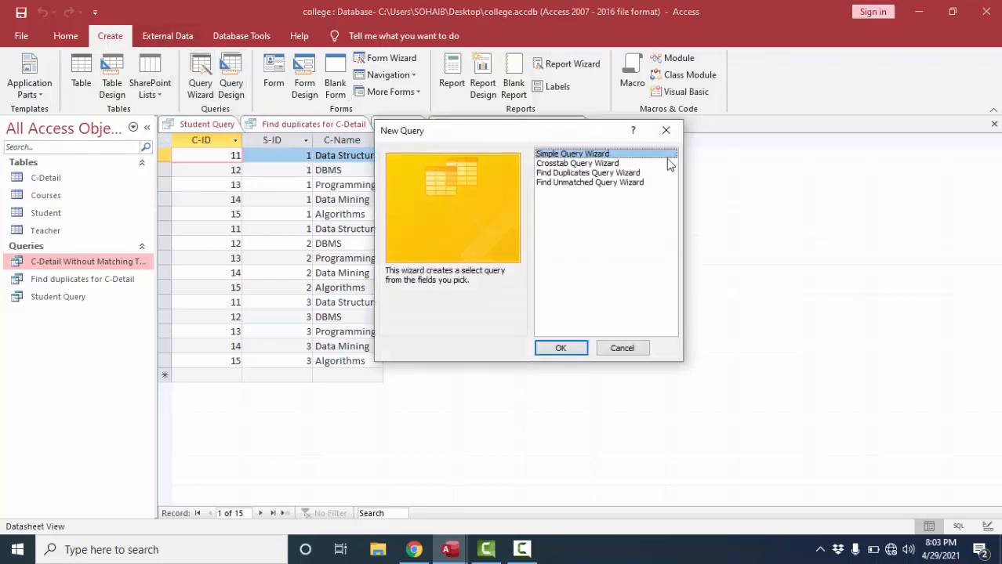
pyautogui.click(590, 183)
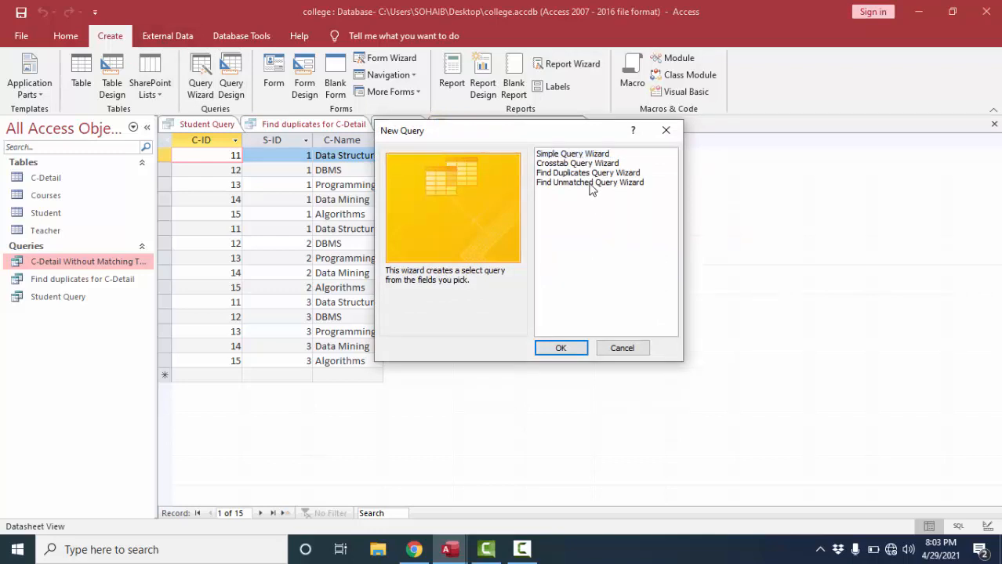
pyautogui.click(561, 348)
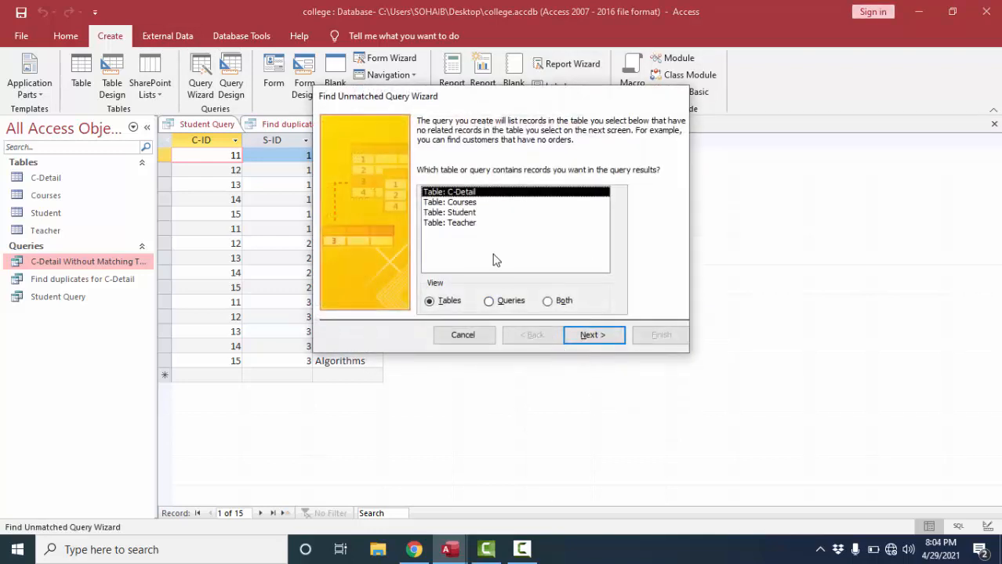
pyautogui.click(474, 203)
pyautogui.click(474, 192)
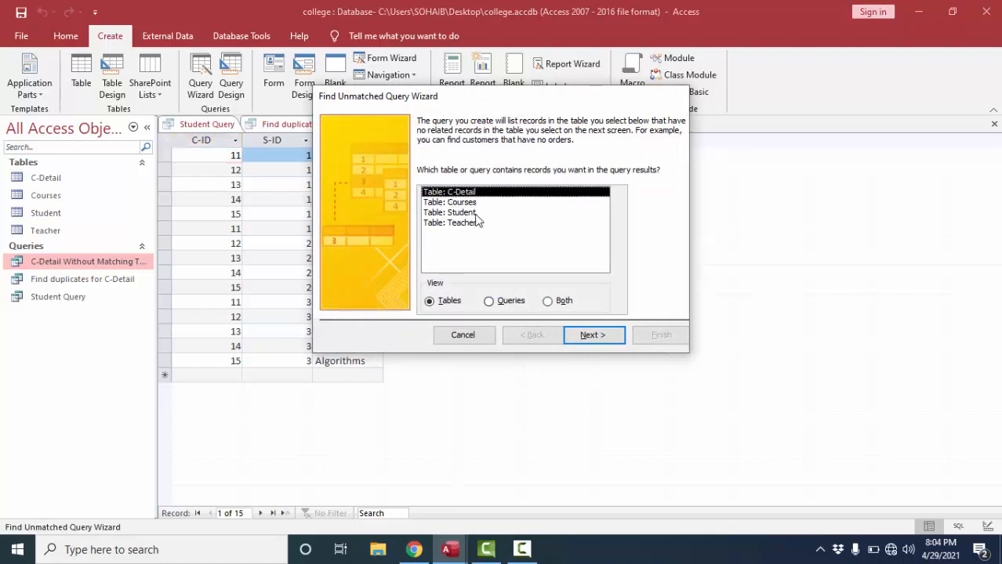
pyautogui.click(474, 205)
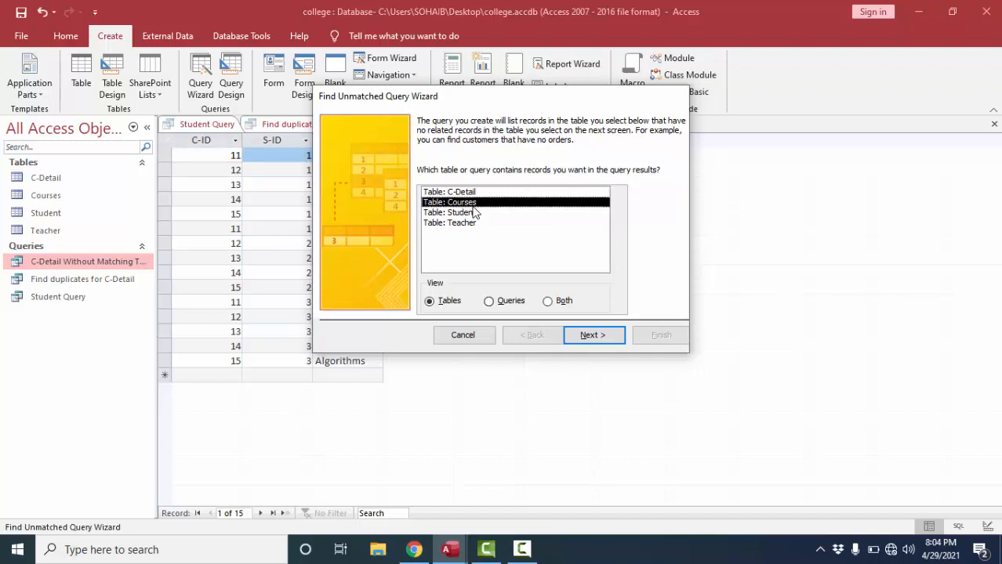
pyautogui.click(586, 335)
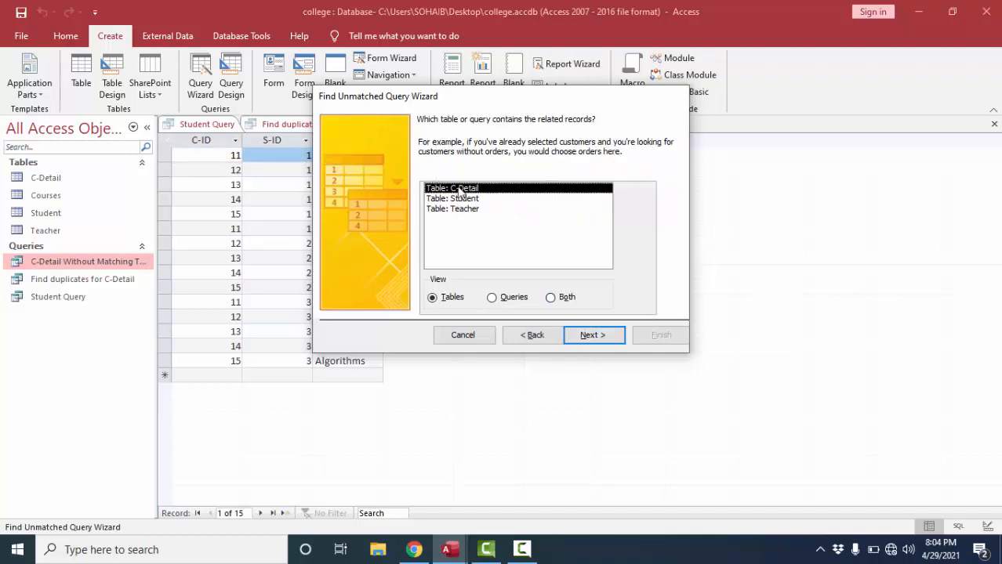
pyautogui.click(590, 337)
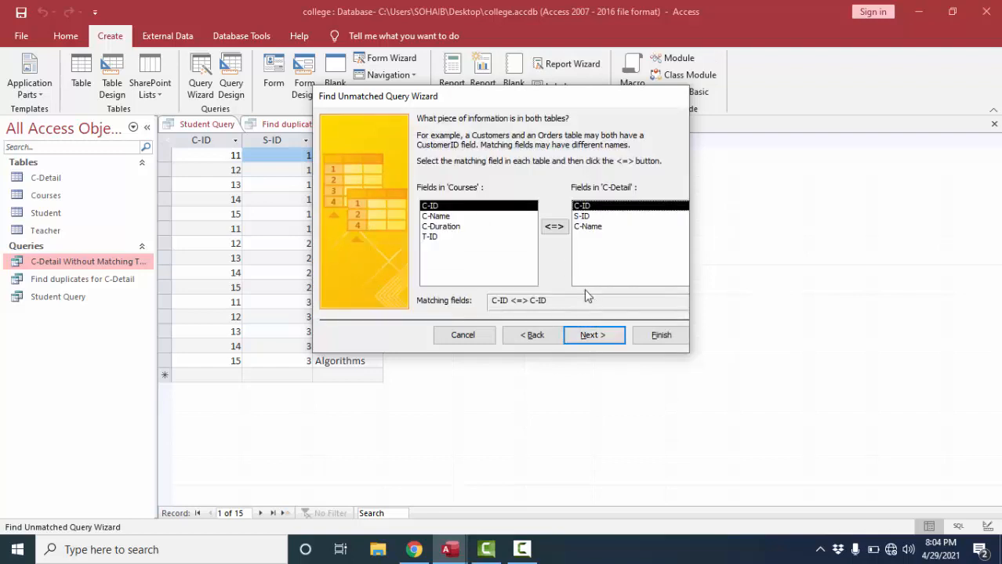
# Step: Match the tables on C-ID, include all Courses fields and finish the query as Courses Without Matching C-Detail, viewing the results
pyautogui.click(593, 336)
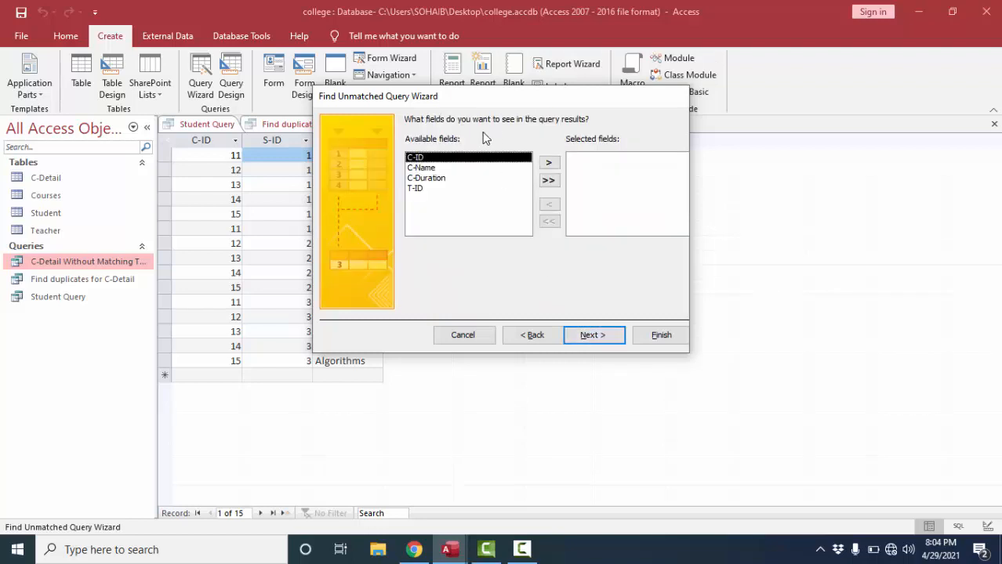
pyautogui.click(548, 181)
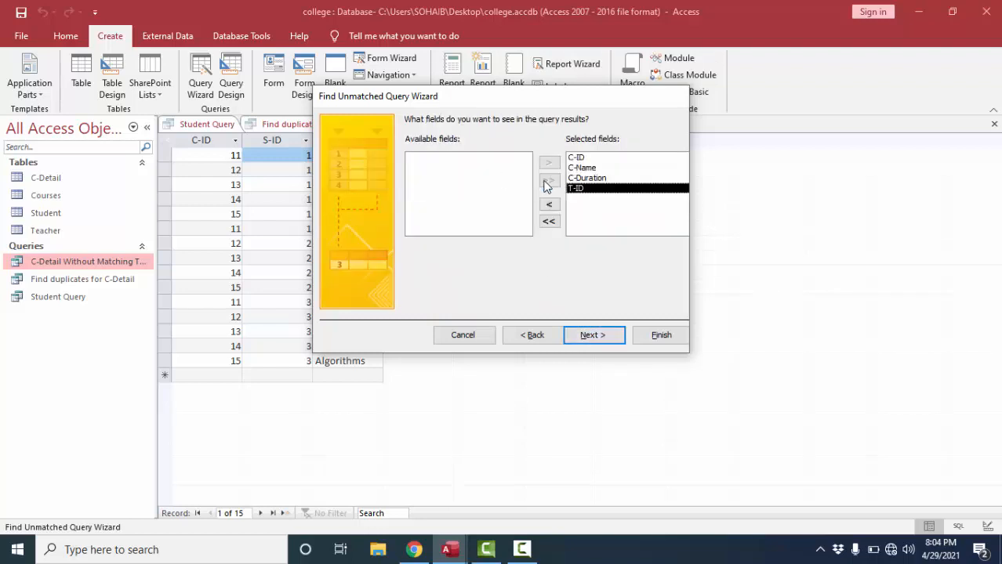
pyautogui.click(613, 337)
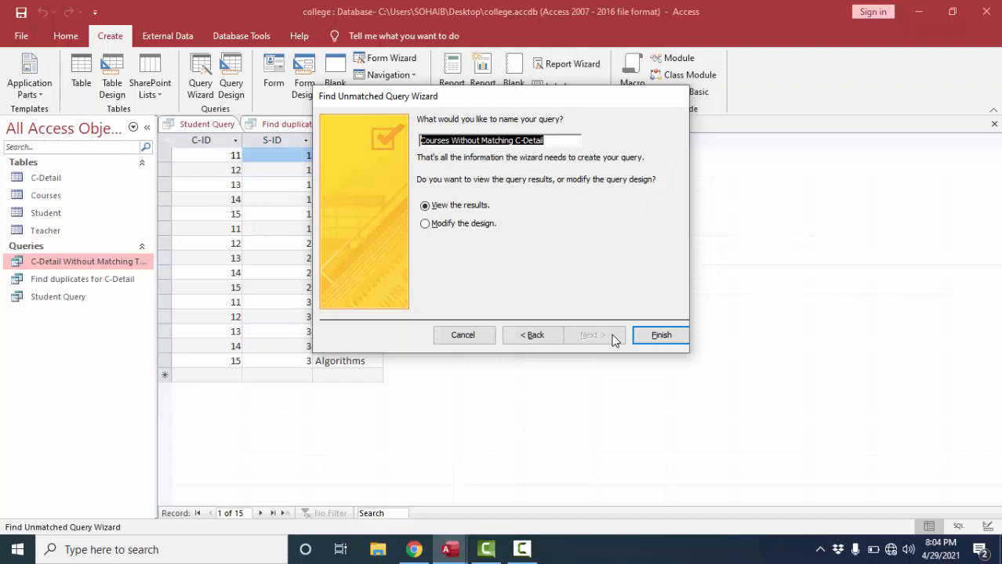
pyautogui.click(657, 337)
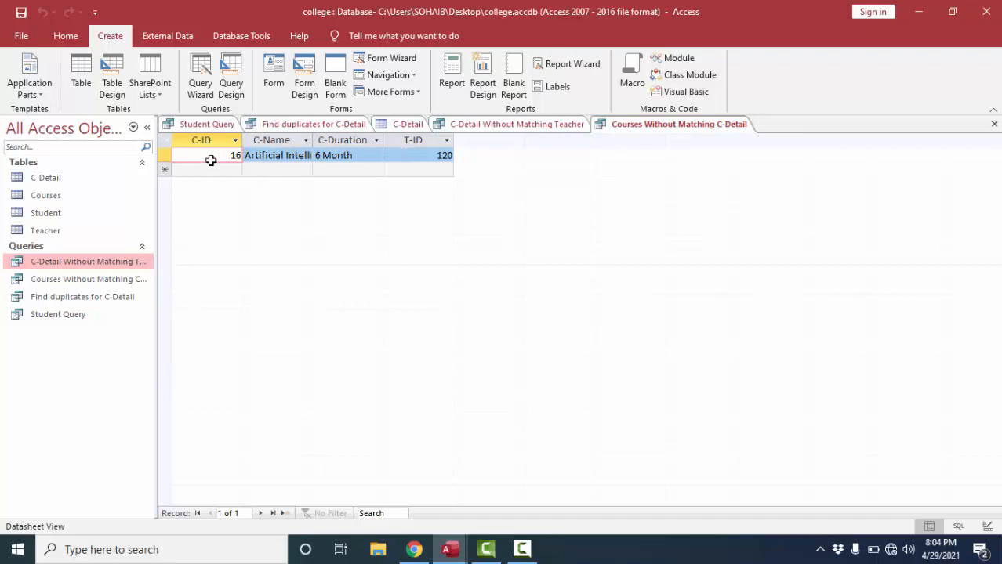
# Step: Open the Courses table and check the C-ID values of its last two records against the unmatched query result
pyautogui.doubleClick(51, 200)
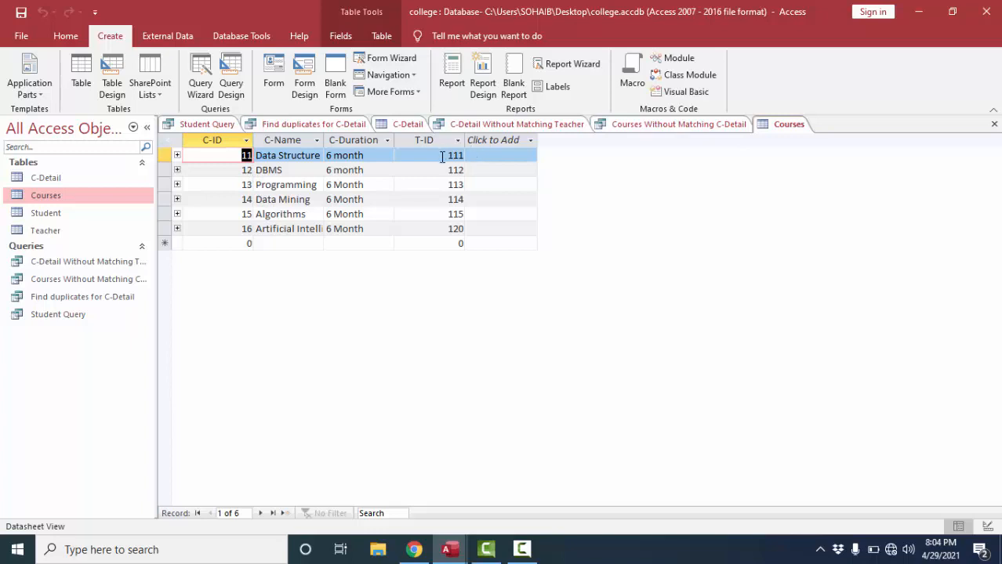
pyautogui.click(243, 229)
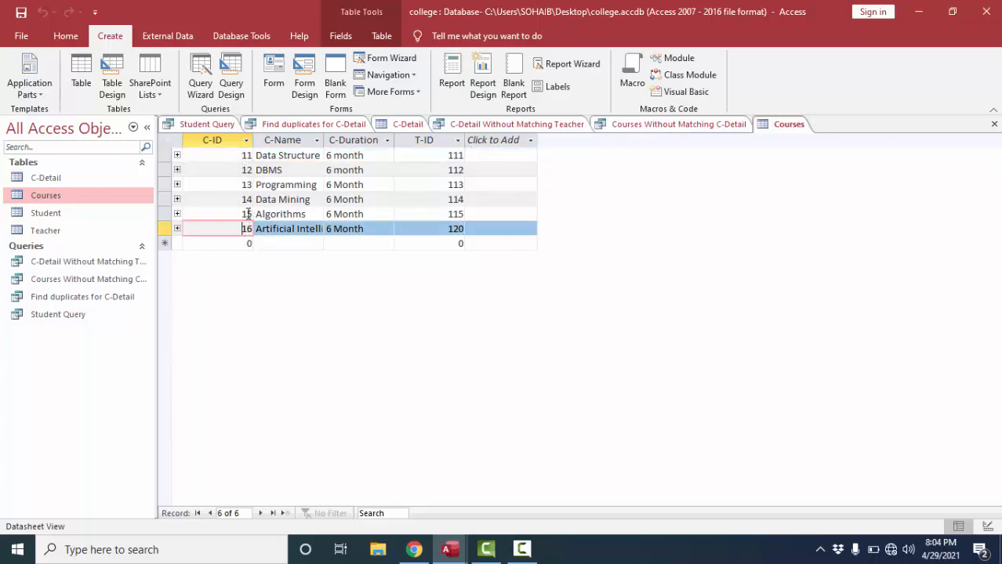
pyautogui.click(241, 213)
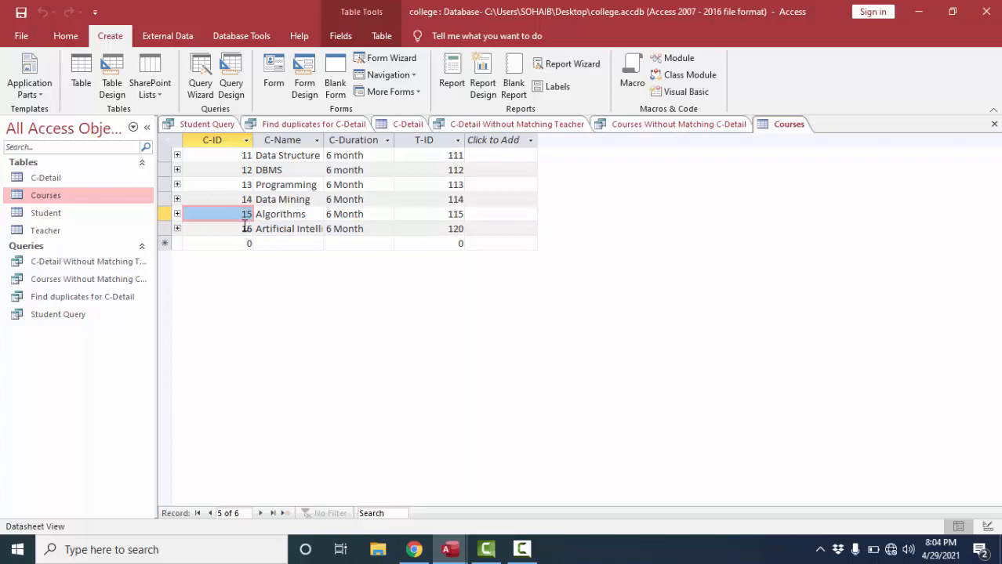
# Step: Compare the C-ID of the last Courses record with the C-ID values in the C-Detail table
pyautogui.click(243, 229)
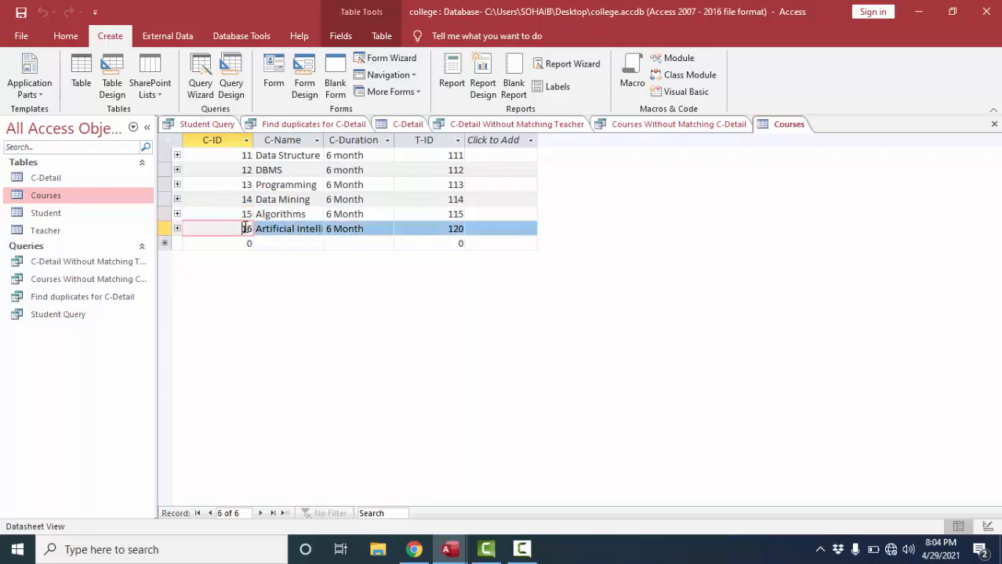
pyautogui.doubleClick(55, 180)
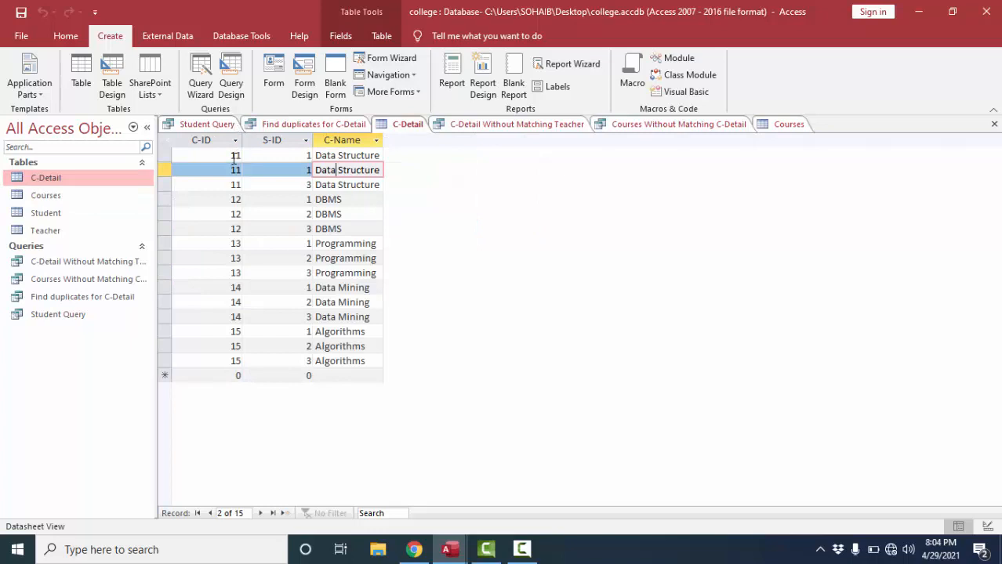
pyautogui.click(236, 376)
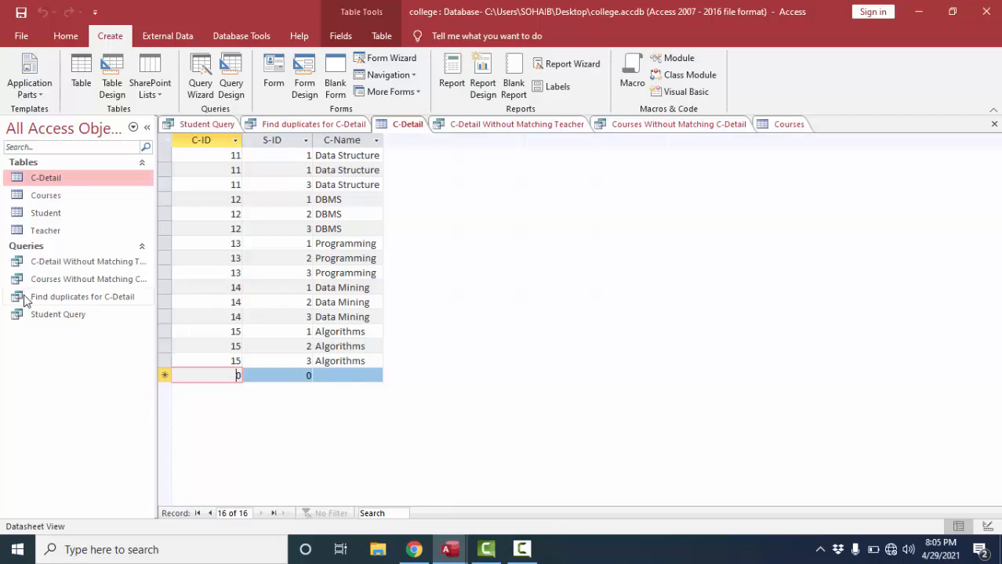
# Step: Review the results of the Find duplicates for C-Detail, C-Detail Without Matching Teacher and Courses Without Matching C-Detail queries
pyautogui.click(316, 126)
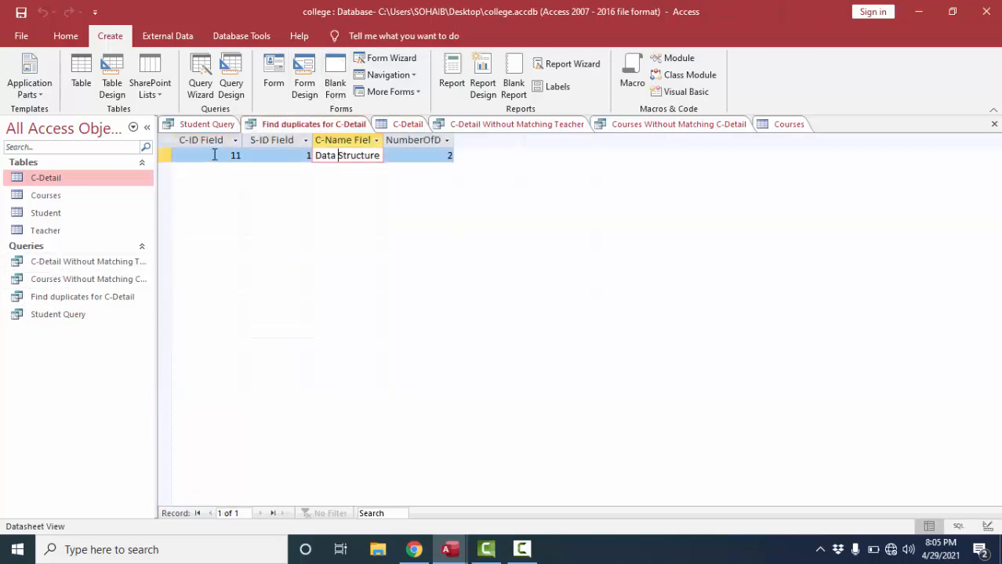
pyautogui.click(492, 125)
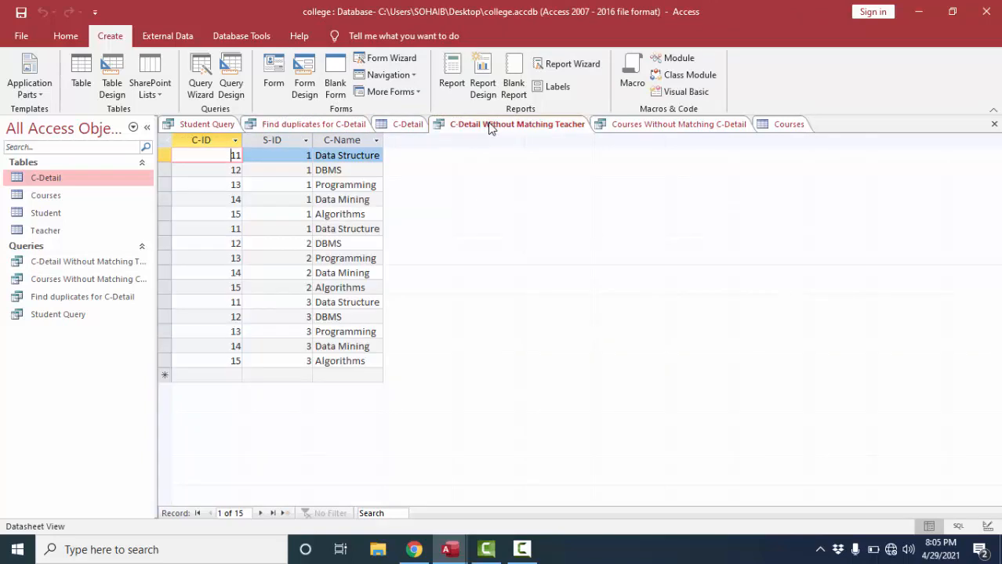
pyautogui.click(693, 125)
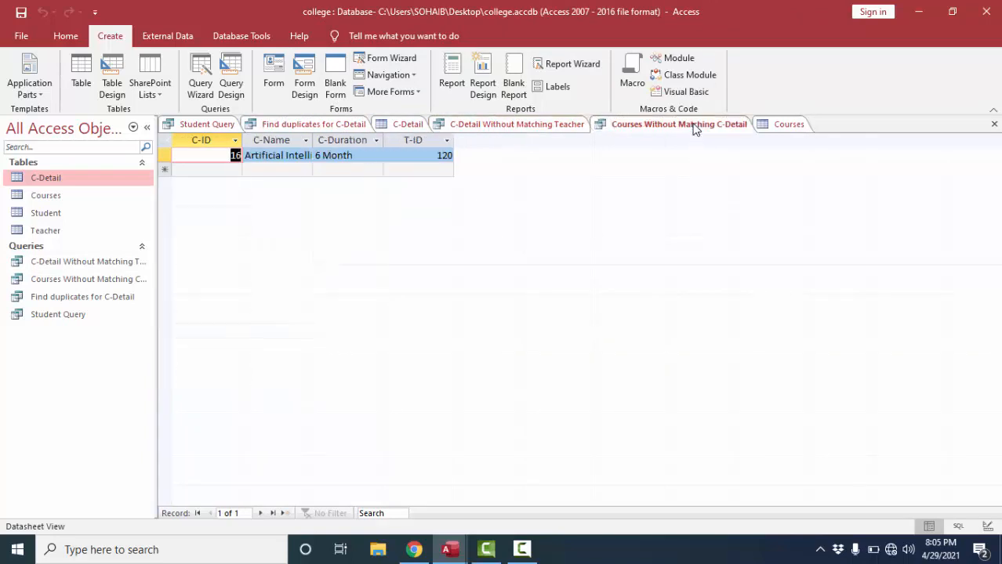
pyautogui.click(225, 156)
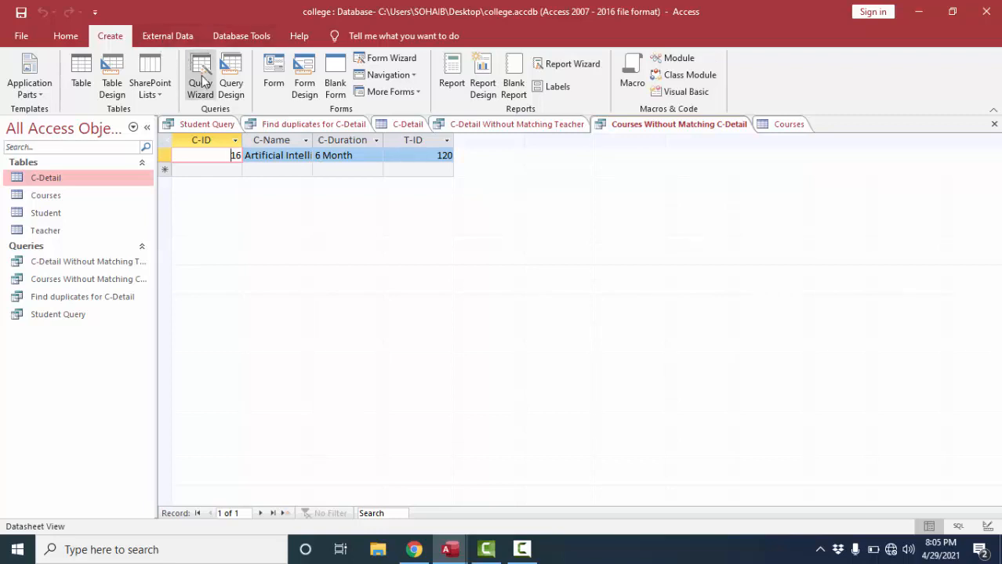
# Step: Start a new query in Query Design and add the Teacher and Courses tables to it
pyautogui.click(231, 82)
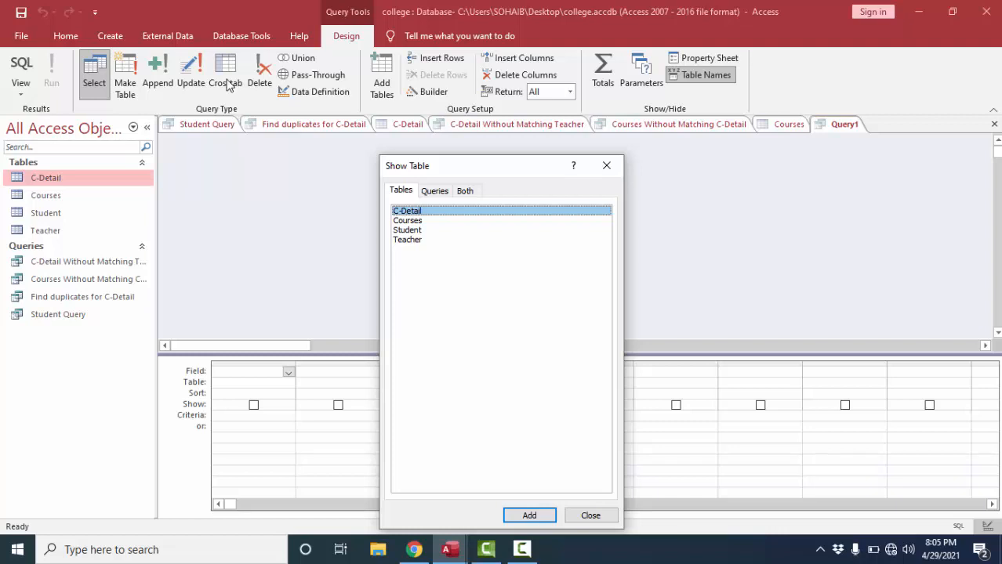
pyautogui.click(413, 240)
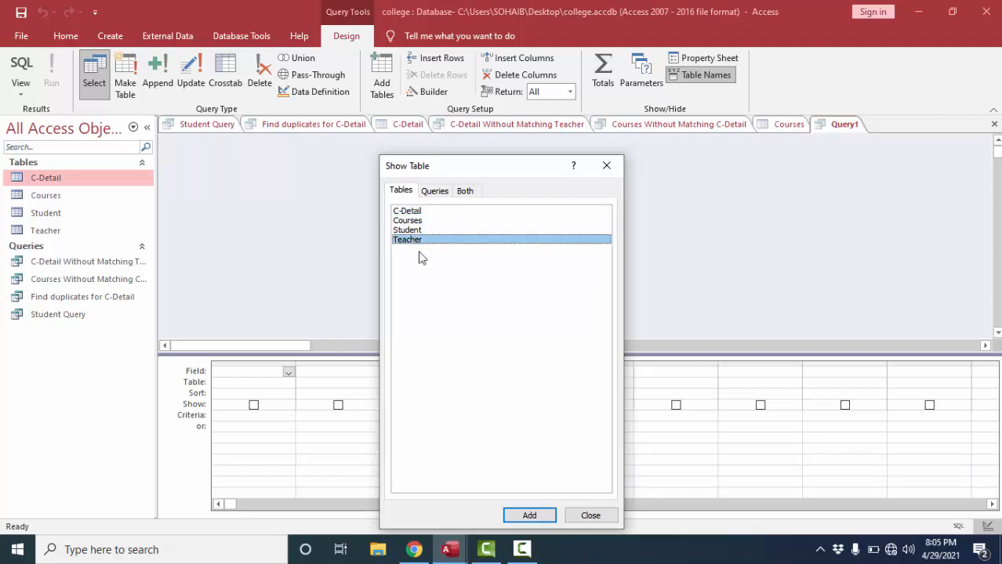
pyautogui.click(530, 517)
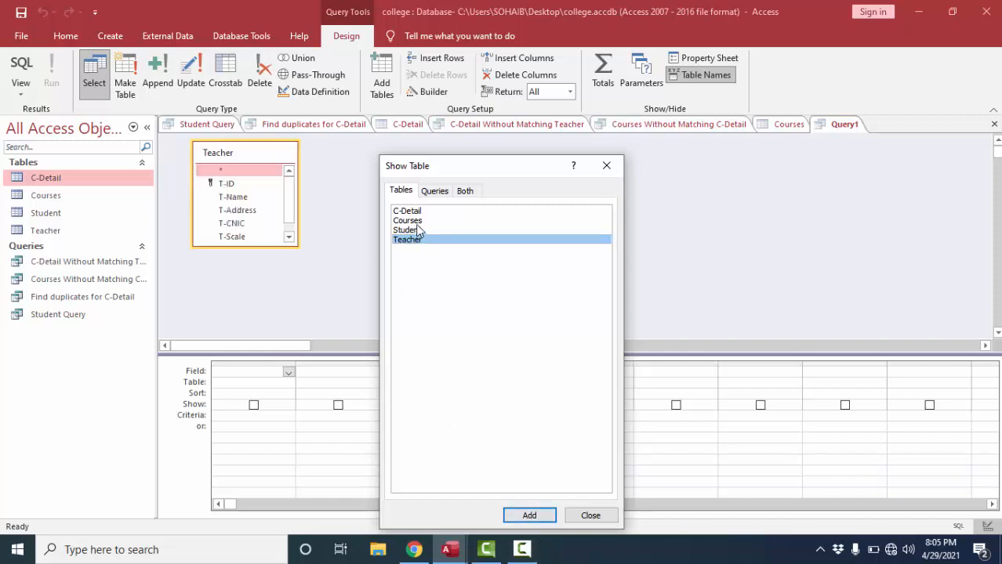
pyautogui.click(416, 222)
pyautogui.click(531, 516)
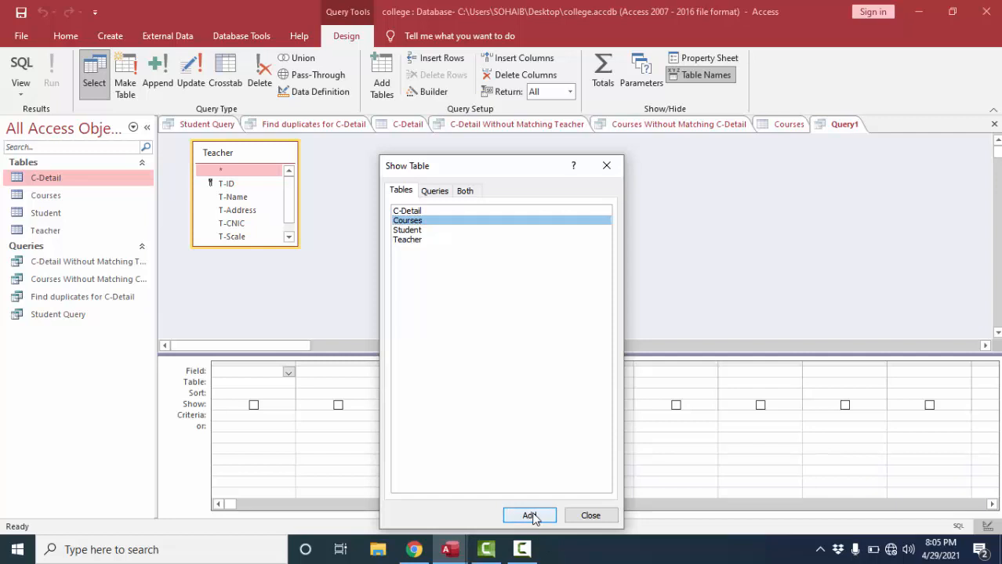
pyautogui.click(590, 516)
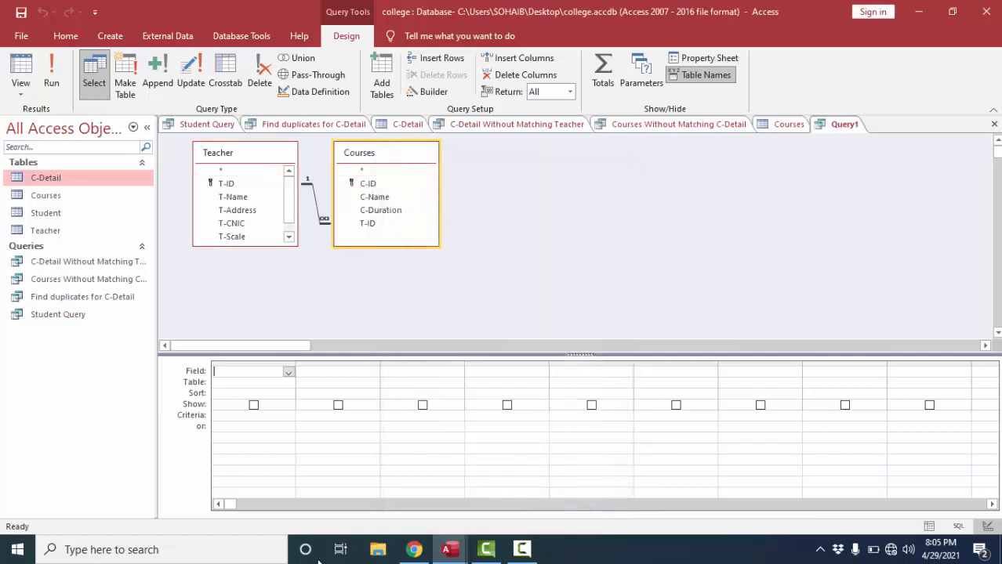
# Step: Add Teacher's T-Name as the first field of the query and Courses' C-Name as the second
pyautogui.click(288, 373)
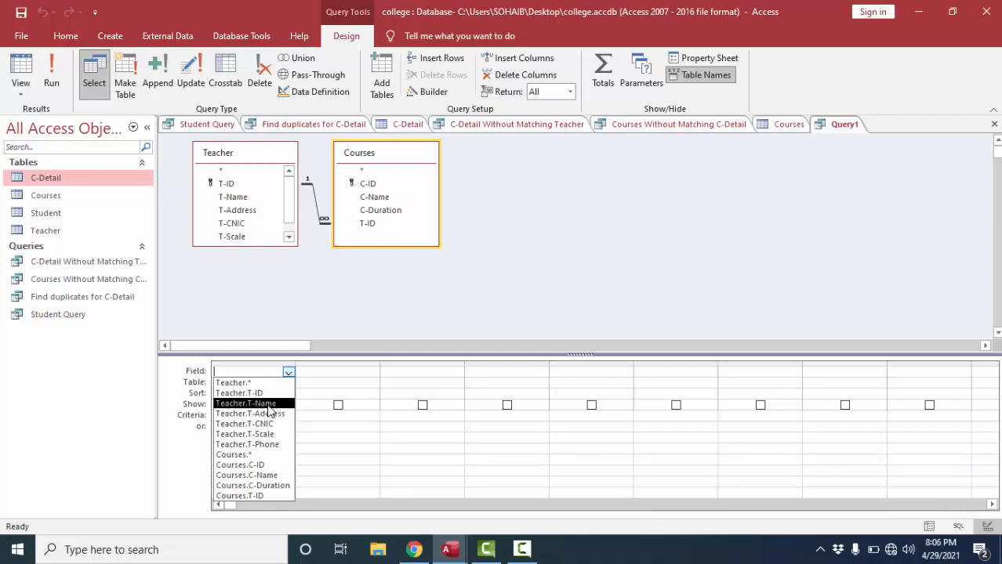
pyautogui.click(268, 406)
pyautogui.click(335, 375)
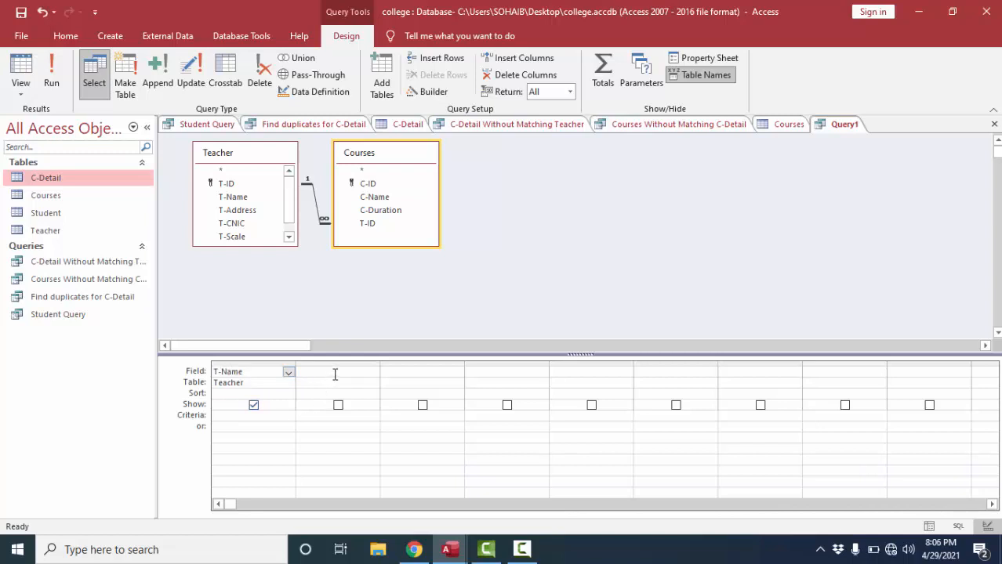
pyautogui.click(373, 374)
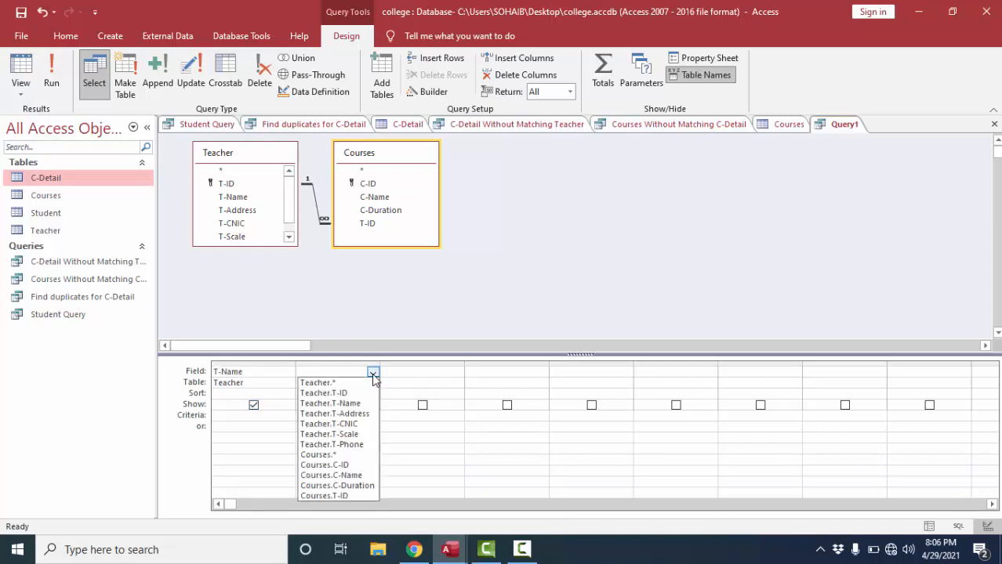
pyautogui.click(338, 476)
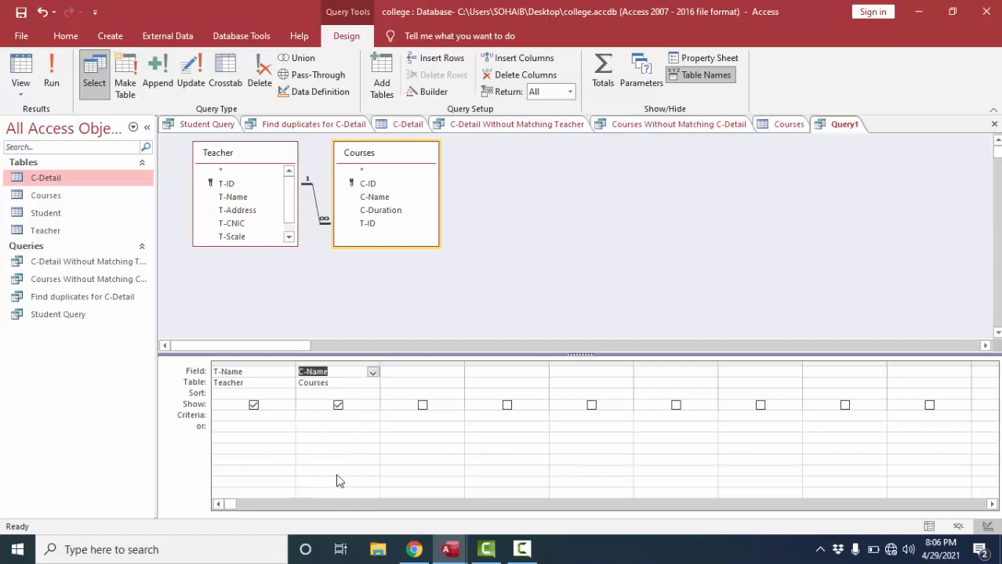
pyautogui.click(253, 393)
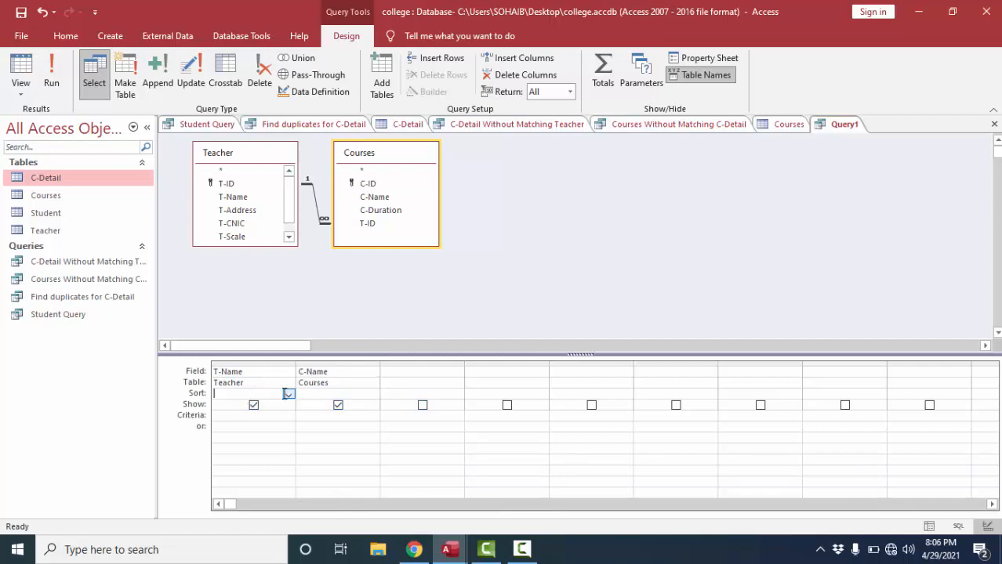
pyautogui.click(288, 394)
pyautogui.click(289, 394)
pyautogui.click(262, 417)
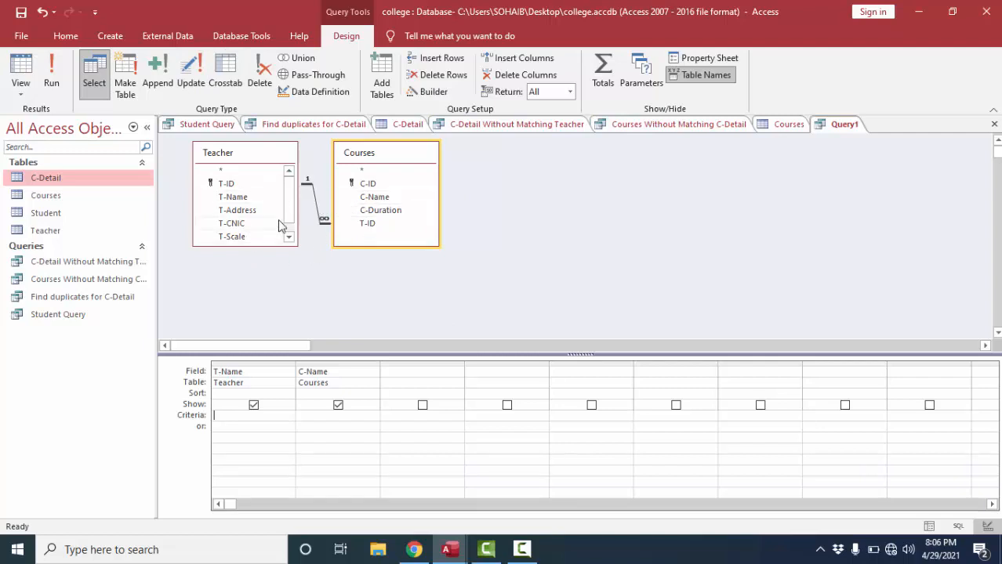
# Step: Save the query as Query1 and open it to show its records
pyautogui.click(21, 12)
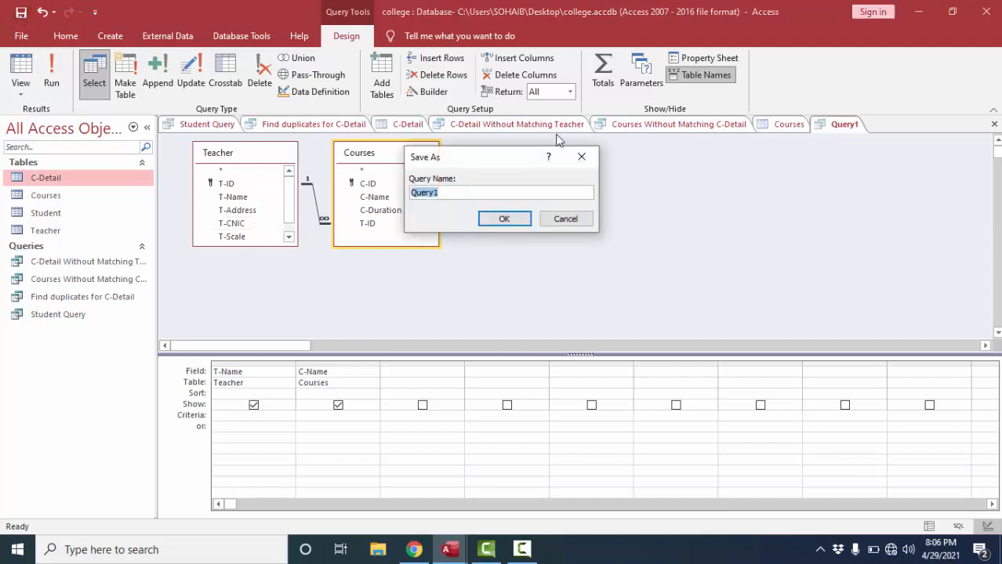
pyautogui.click(504, 219)
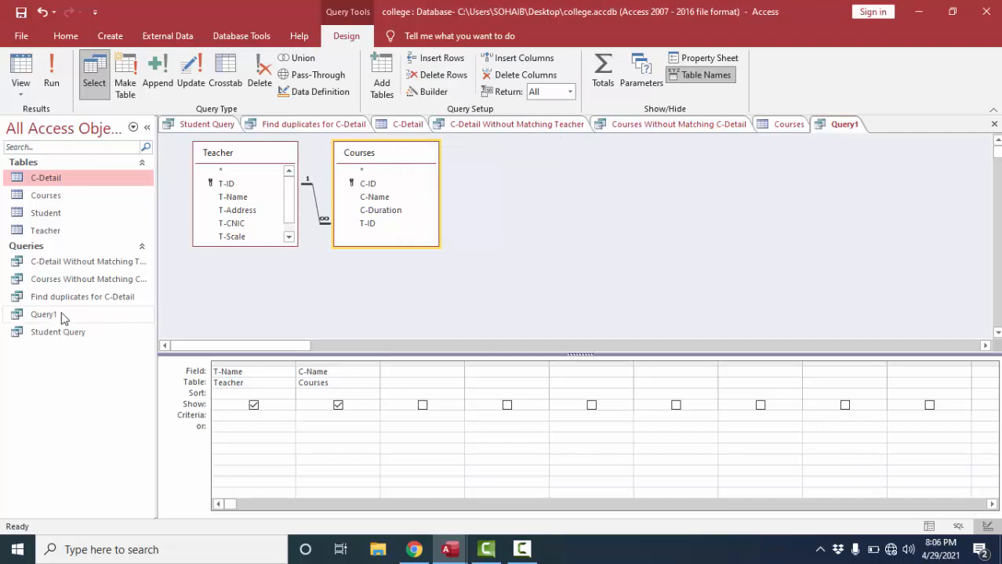
pyautogui.doubleClick(62, 317)
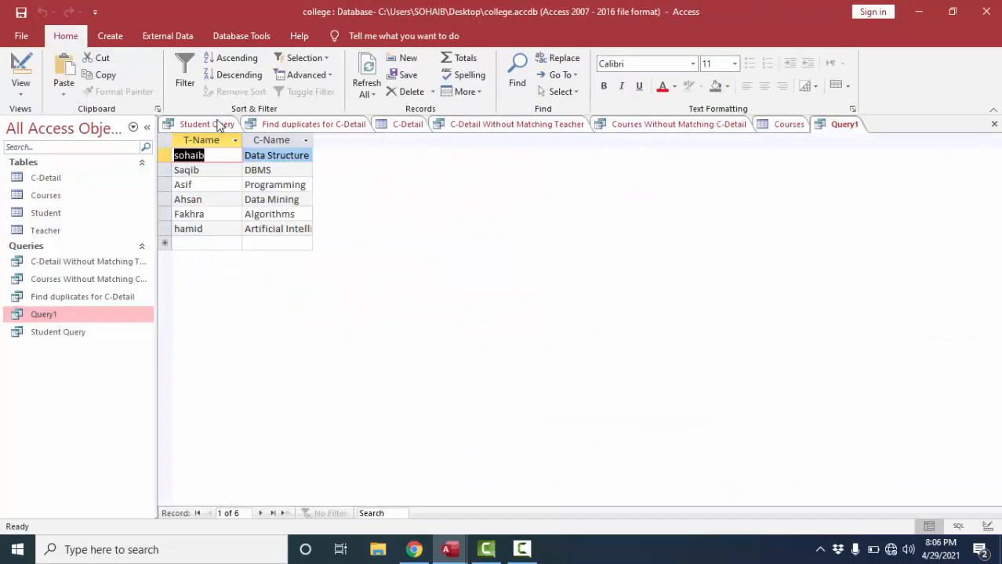
# Step: Examine the T-Name and C-Name columns in the Query1 results
pyautogui.click(273, 140)
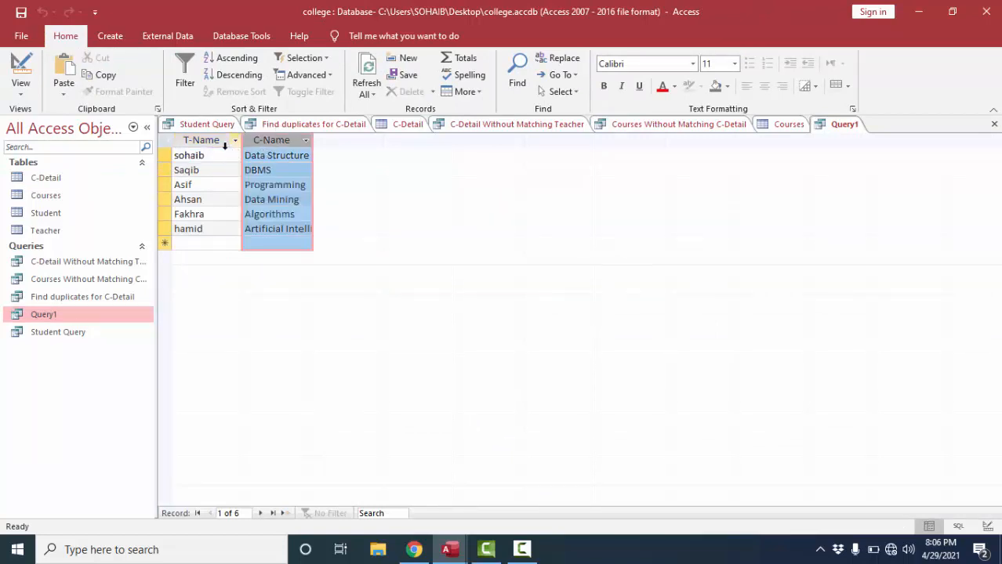
pyautogui.click(202, 139)
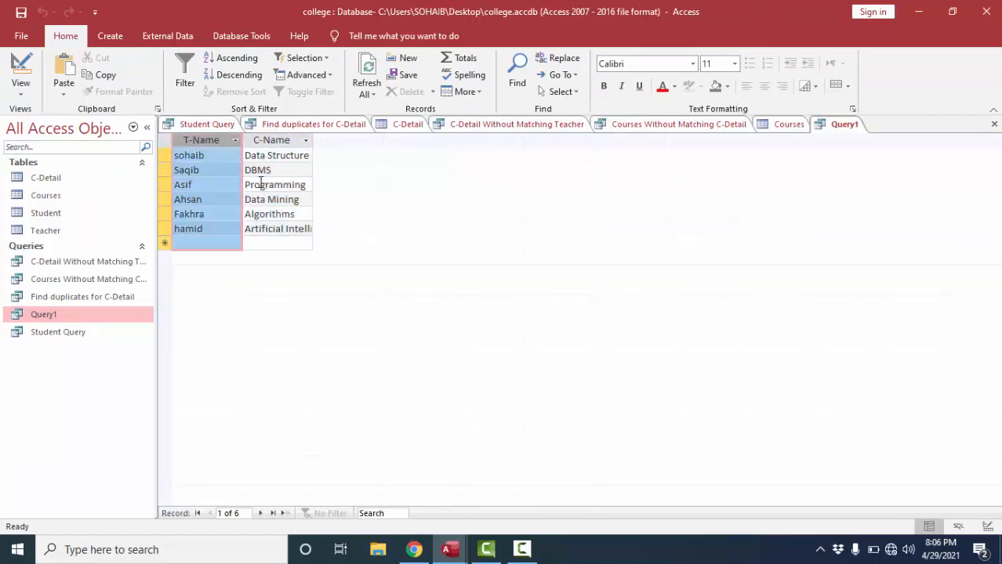
pyautogui.click(273, 140)
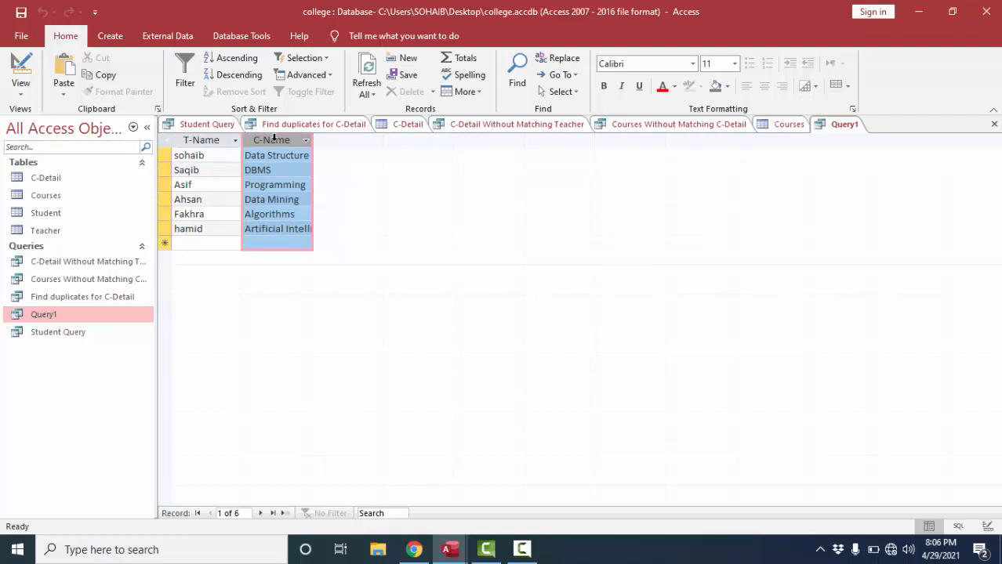
# Step: Open the database relationships and look through the tables and queries available in Show Table, adding none to the layout
pyautogui.click(234, 36)
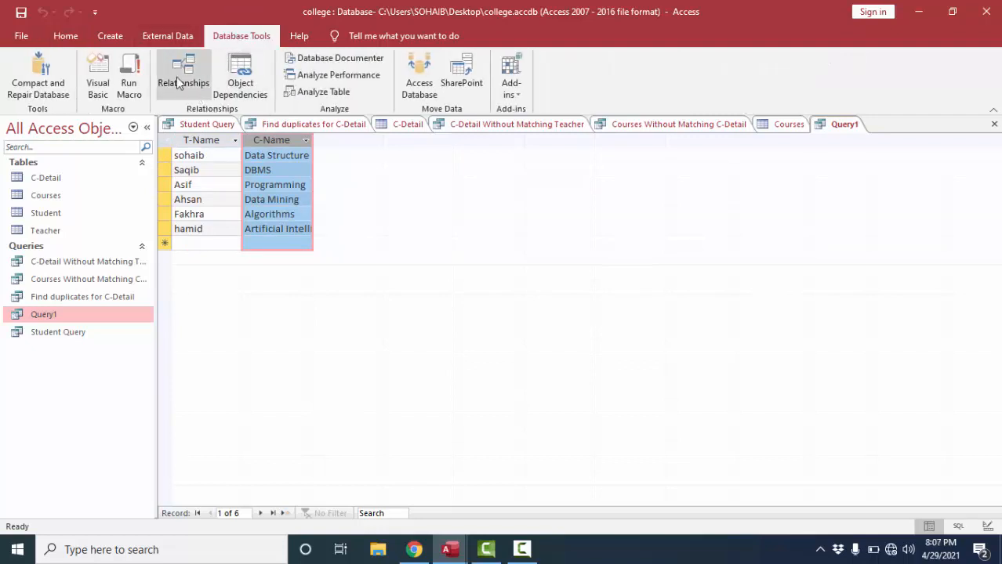
pyautogui.click(177, 76)
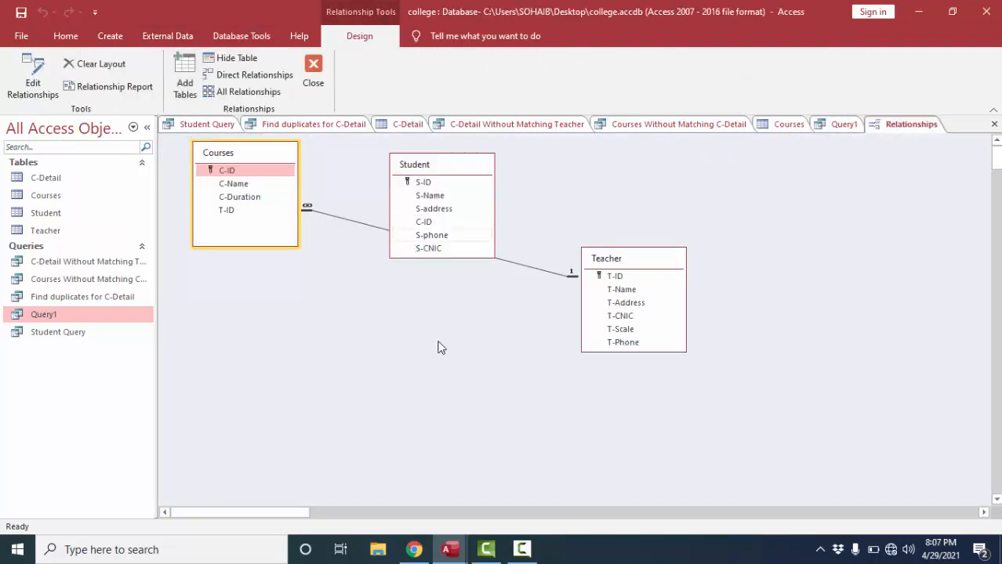
pyautogui.rightClick(447, 375)
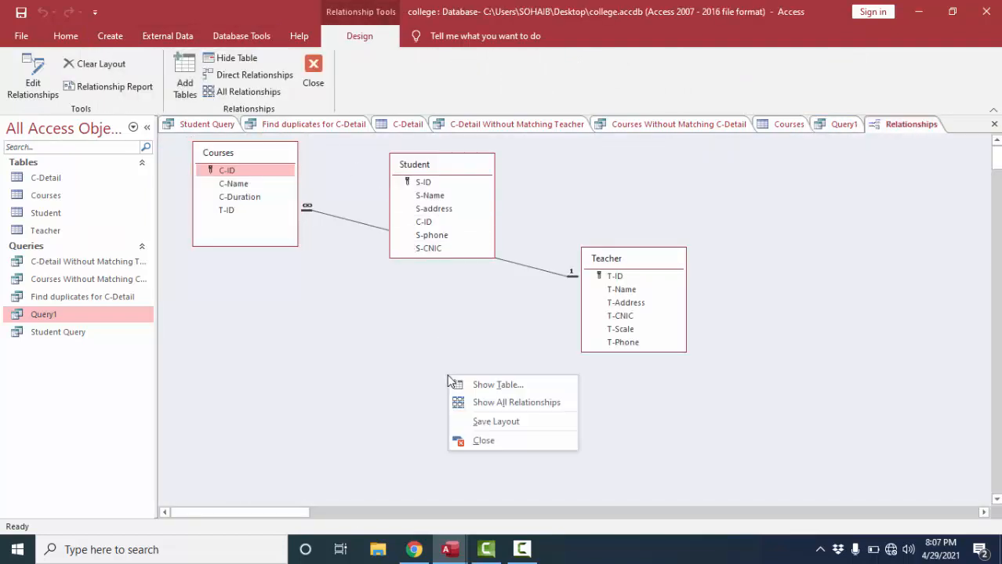
pyautogui.click(488, 388)
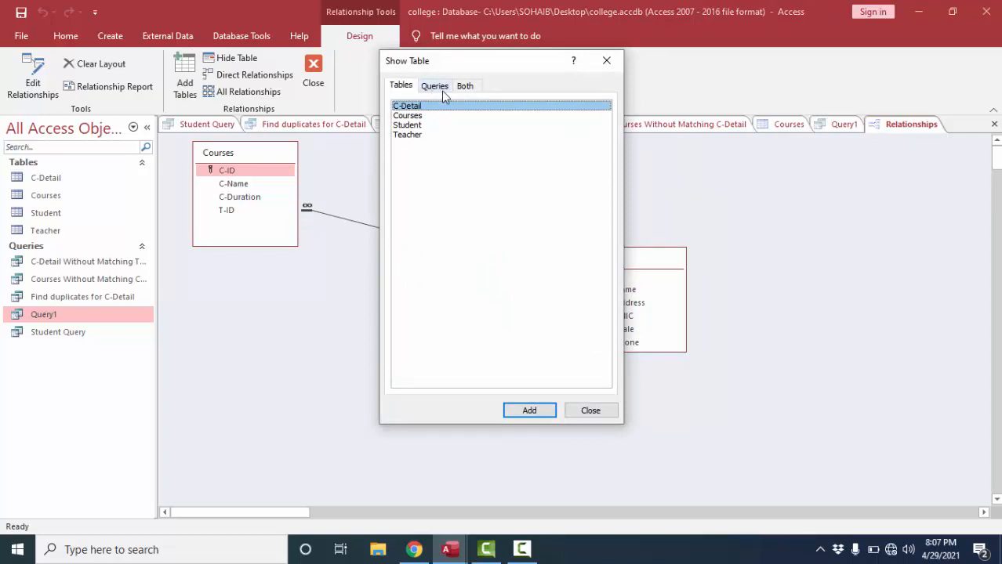
pyautogui.click(435, 90)
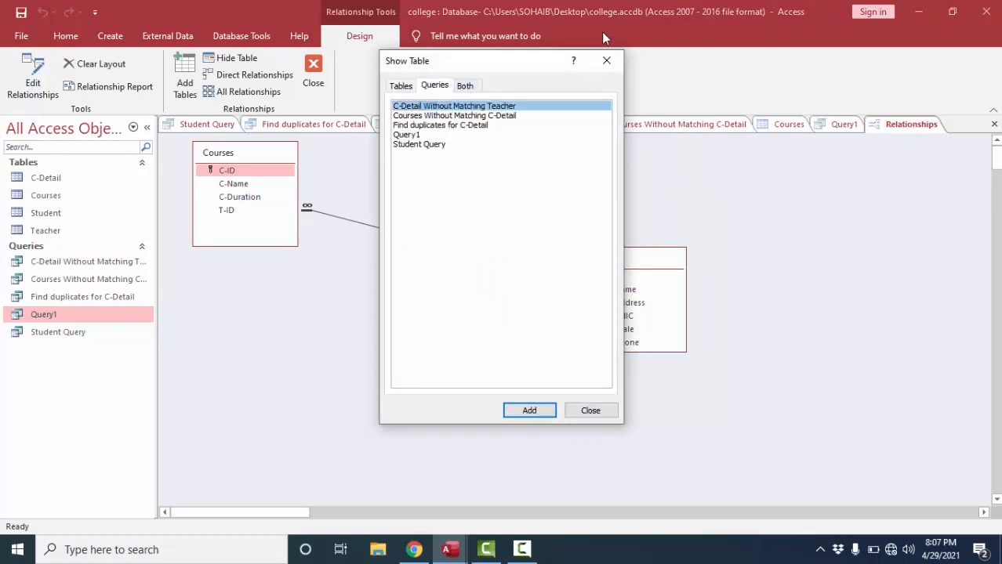
pyautogui.click(466, 86)
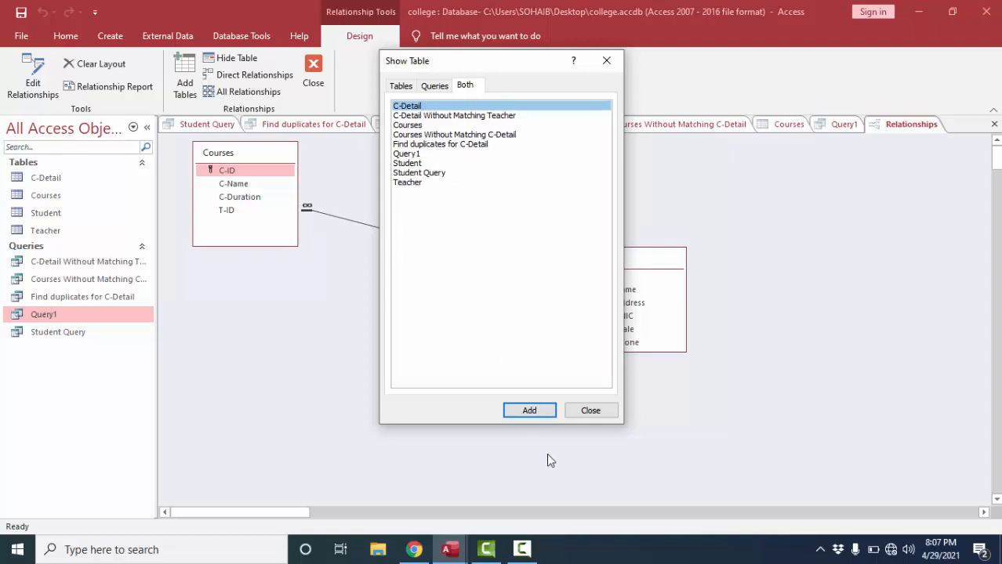
pyautogui.click(590, 411)
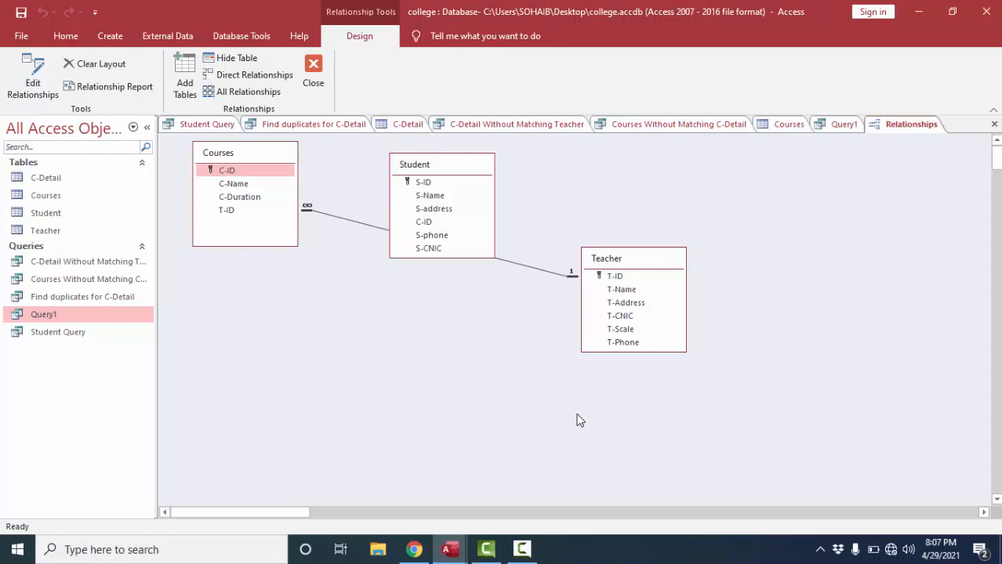